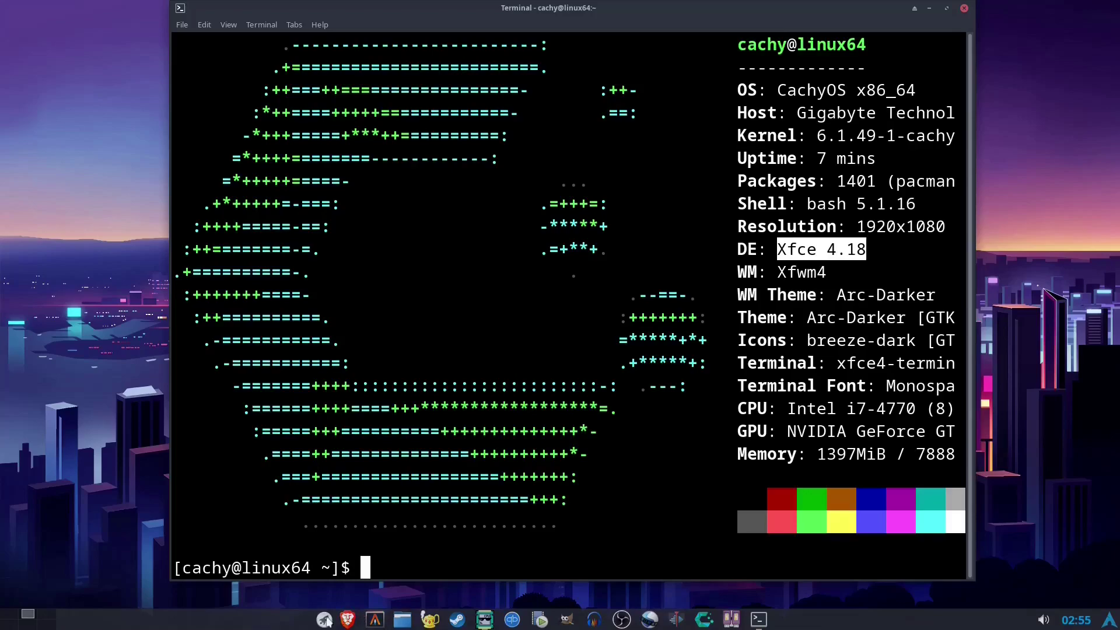
Show Lightpad's app grid and its second page, then the GNOME app overview, and return to the desktop.
click(324, 620)
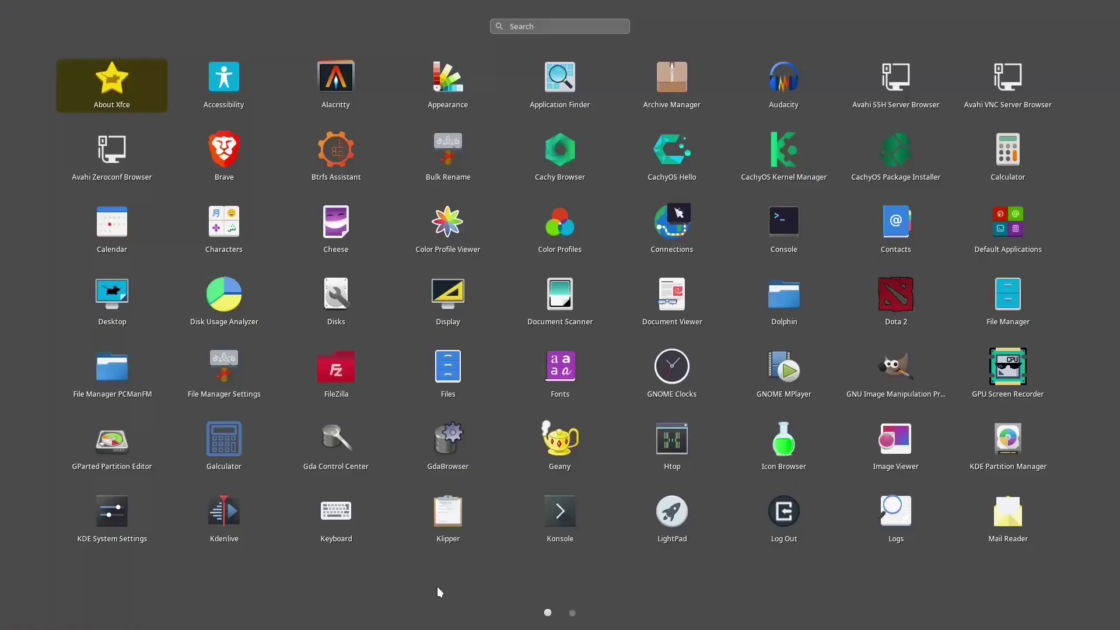
click(573, 613)
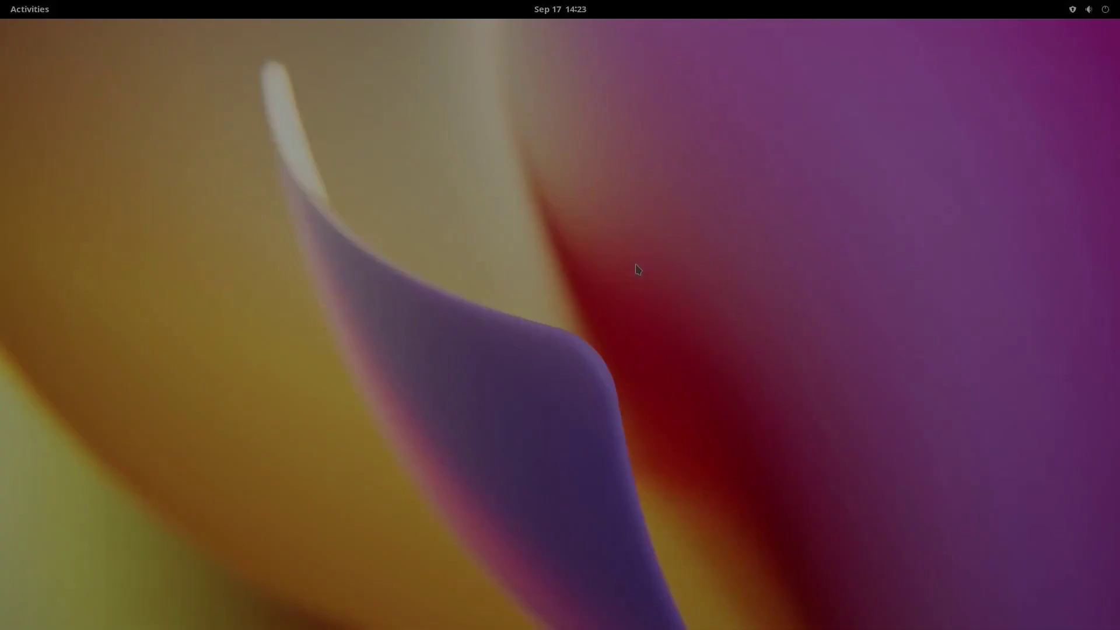
key(super+a)
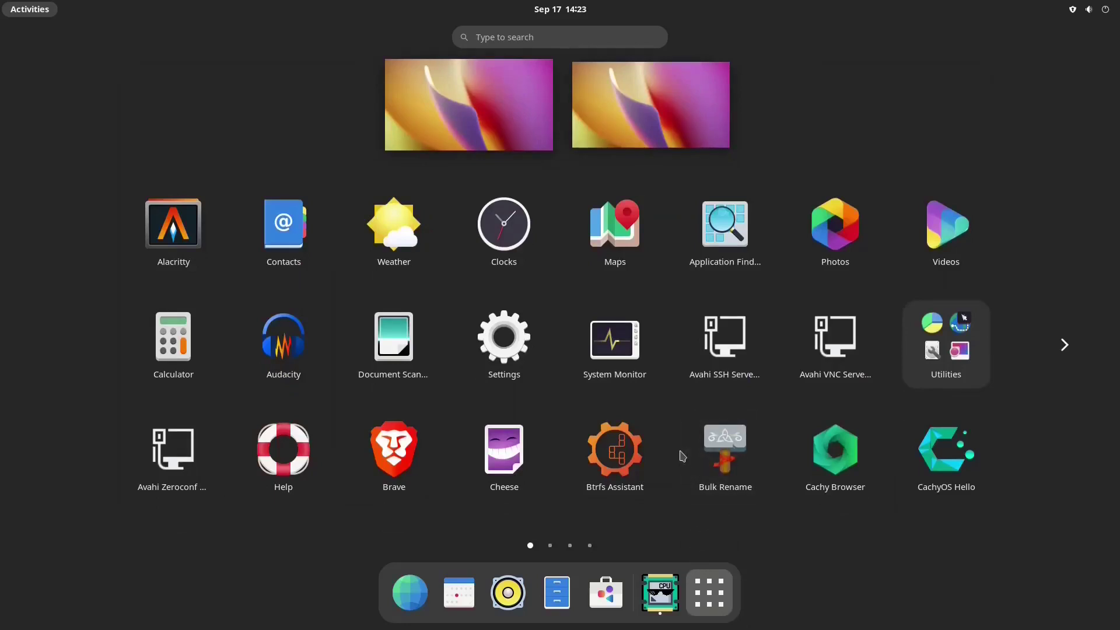
key(Escape)
key(Escape)
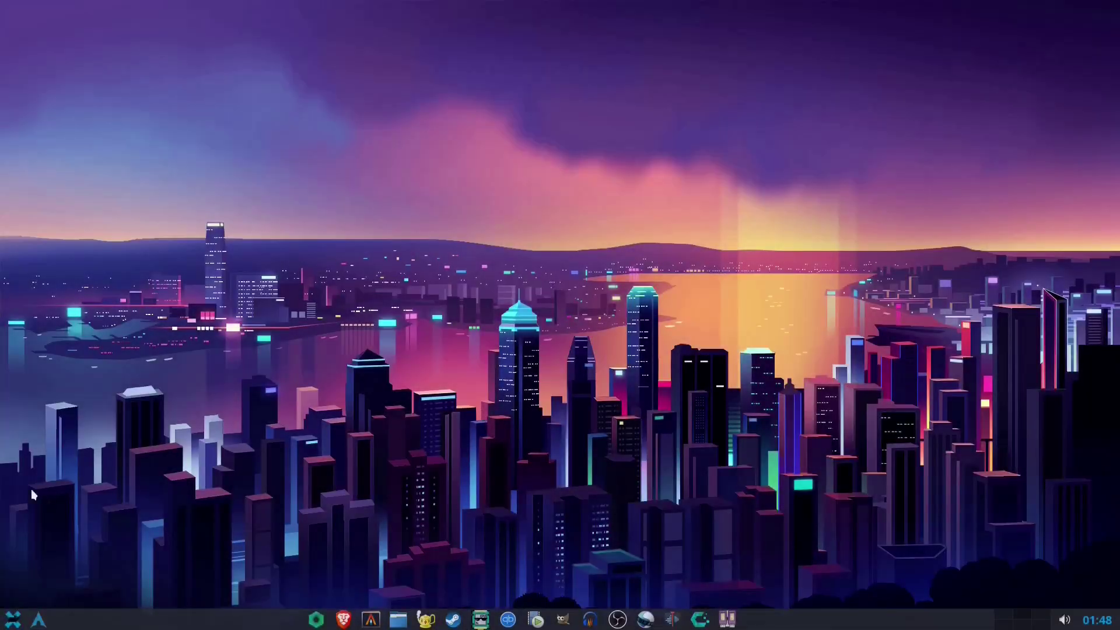
click(13, 620)
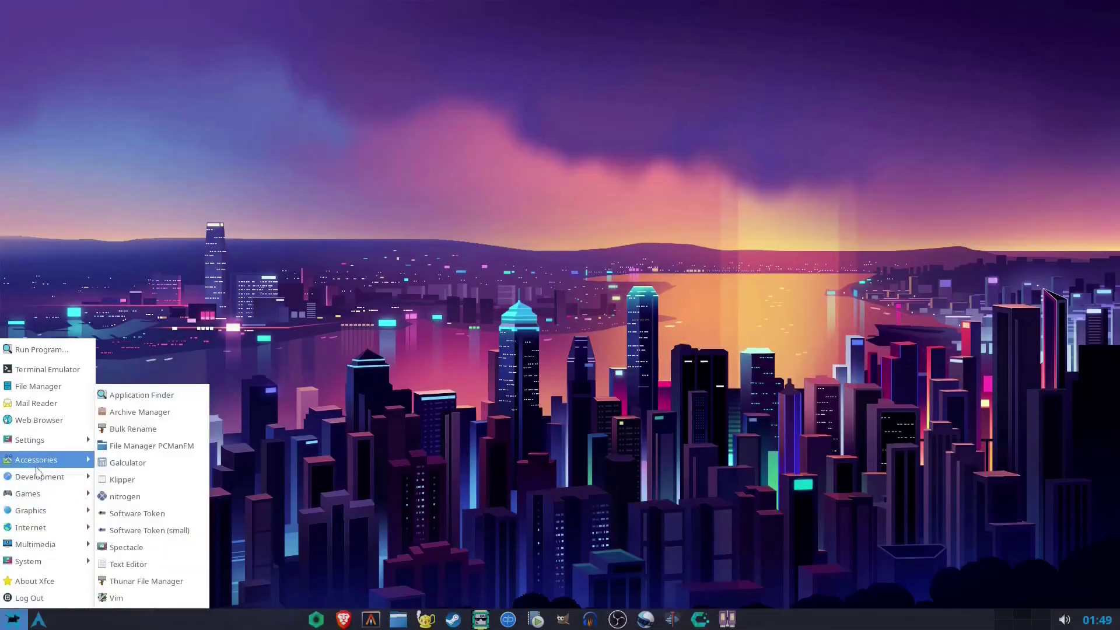
mouse_move(35, 502)
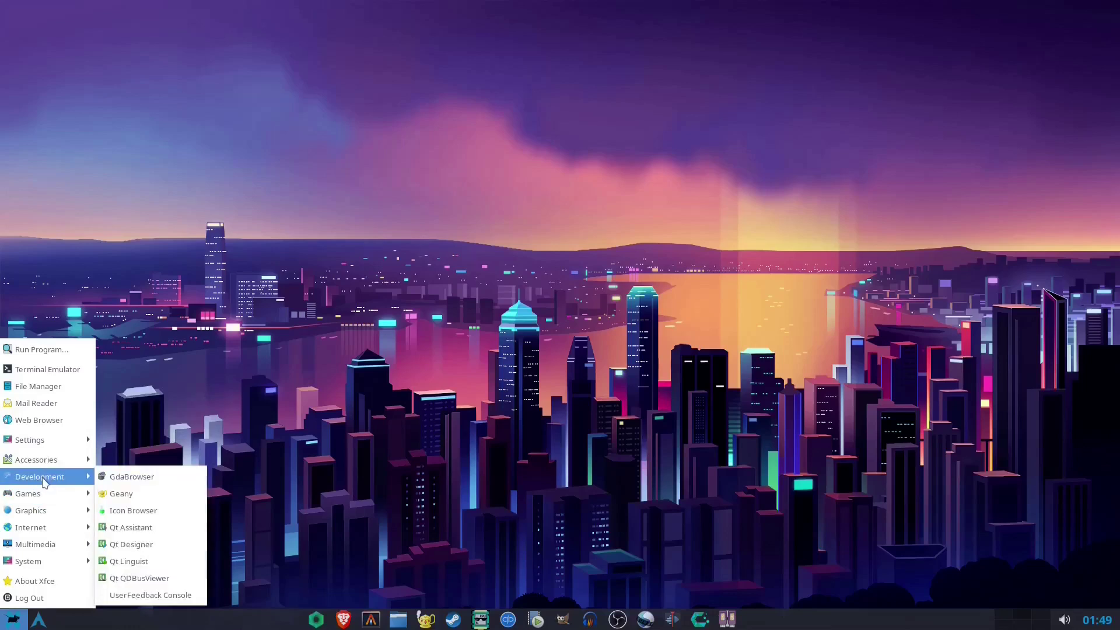
click(213, 390)
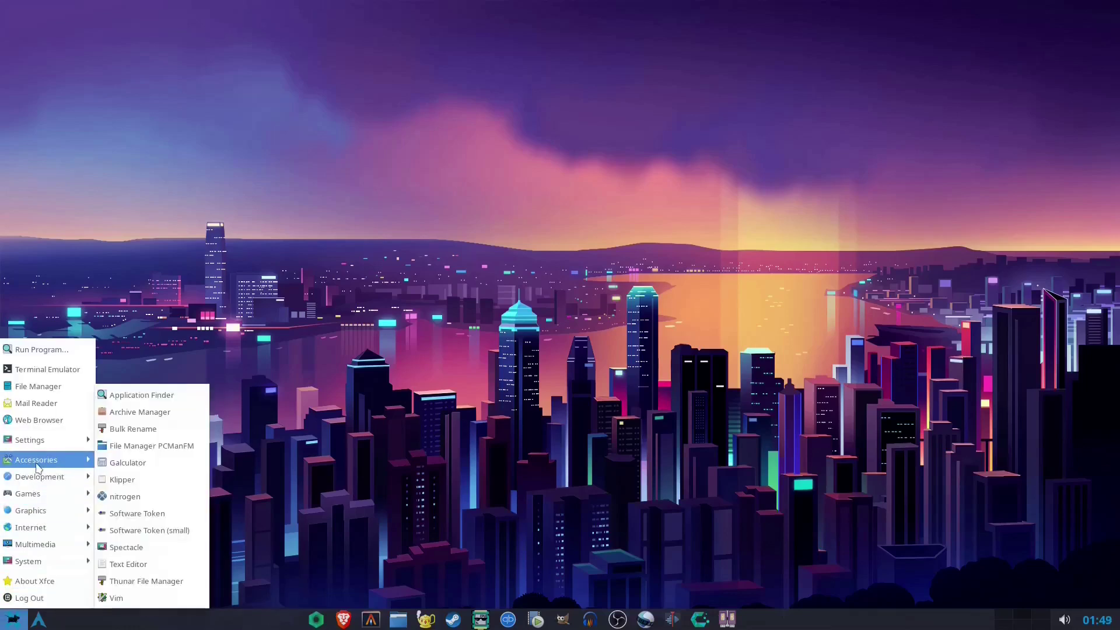
mouse_move(36, 495)
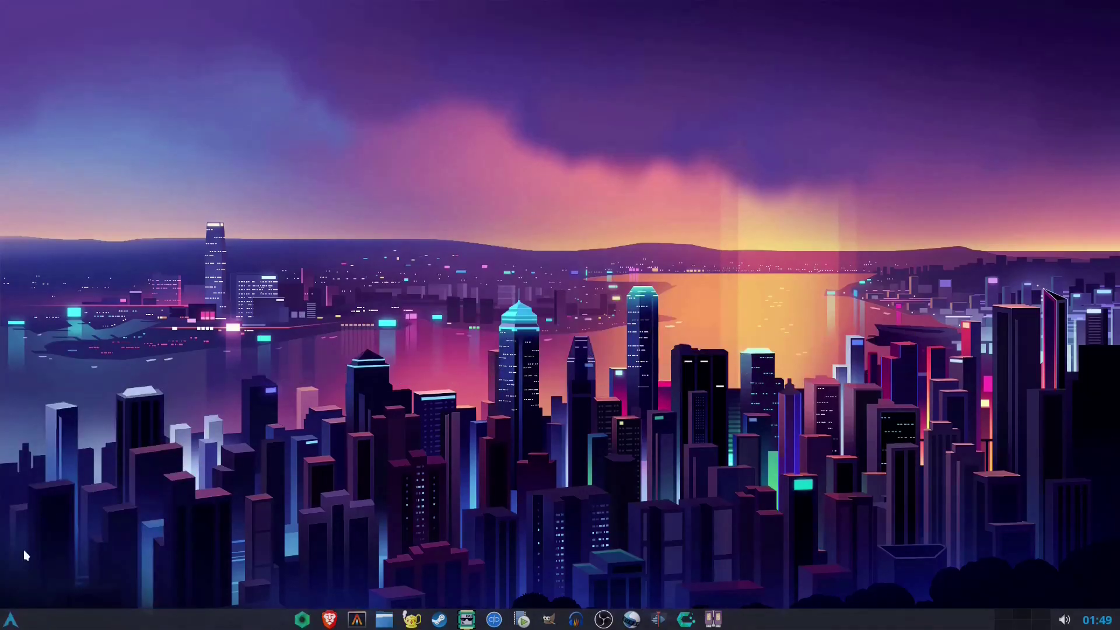
Open the Whisker Menu and browse its application categories.
click(10, 621)
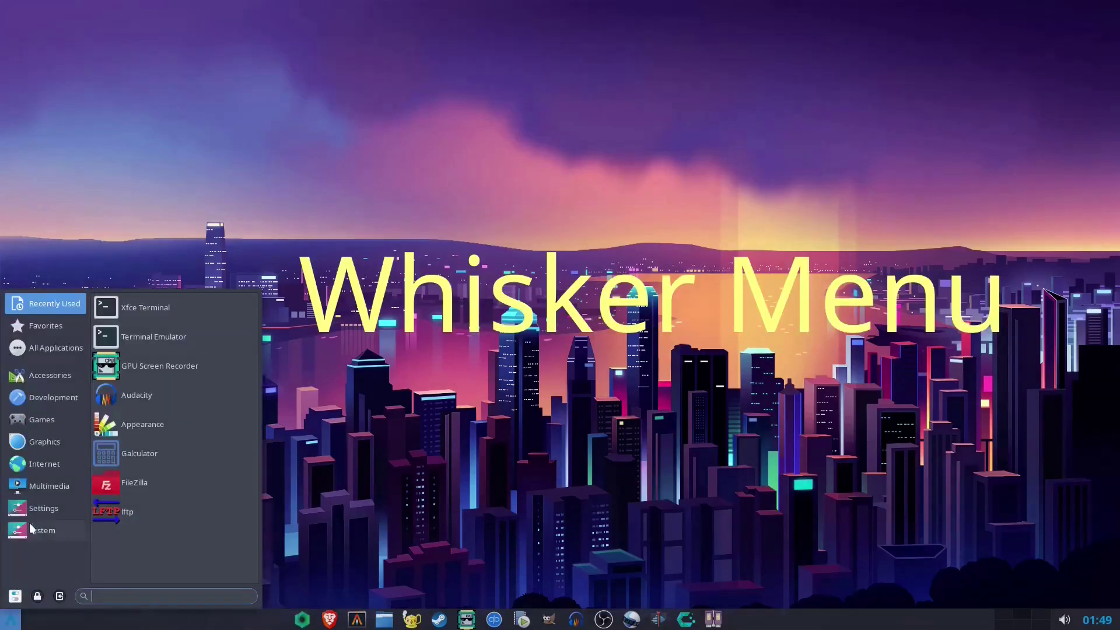
mouse_move(37, 446)
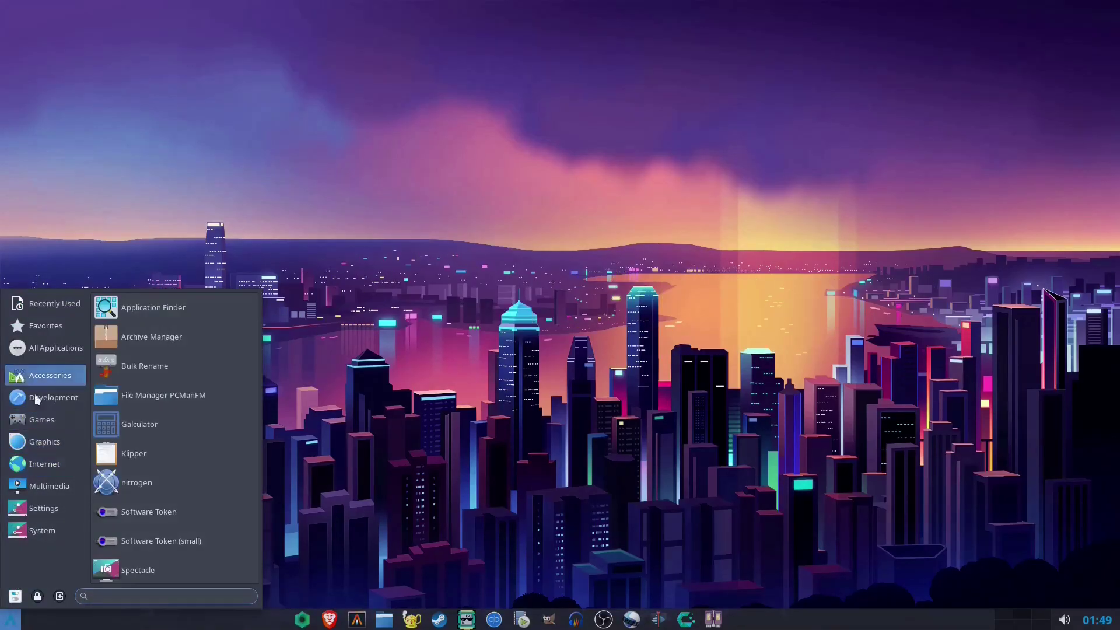
mouse_move(36, 502)
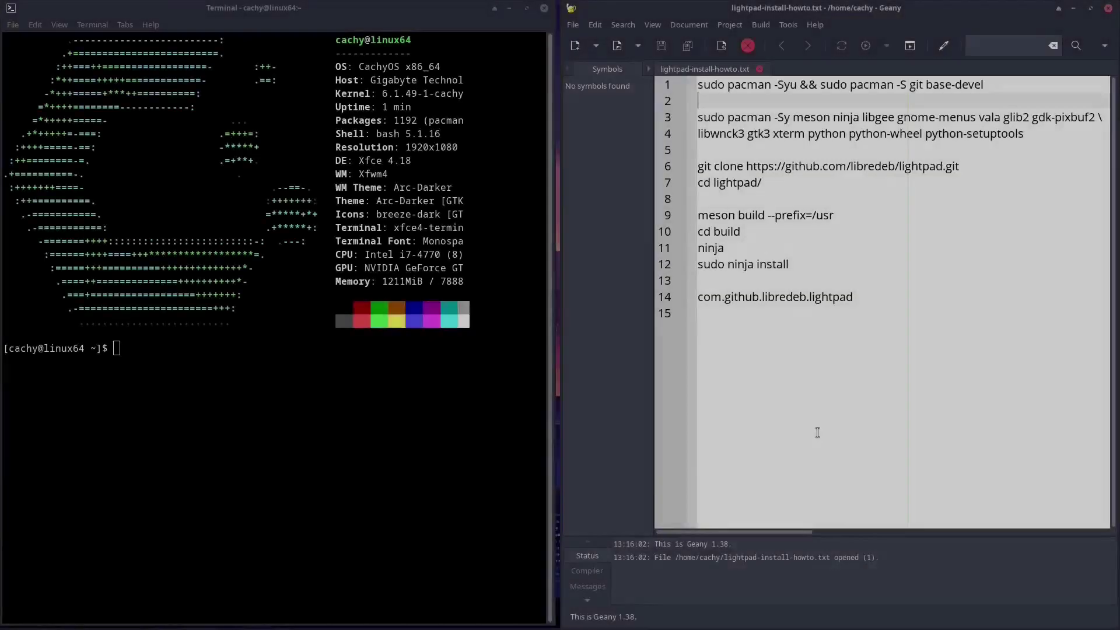
Copy 'sudo pacman -Syu && sudo pacman -S git base-devel' from the notes into the terminal.
key(shift+End)
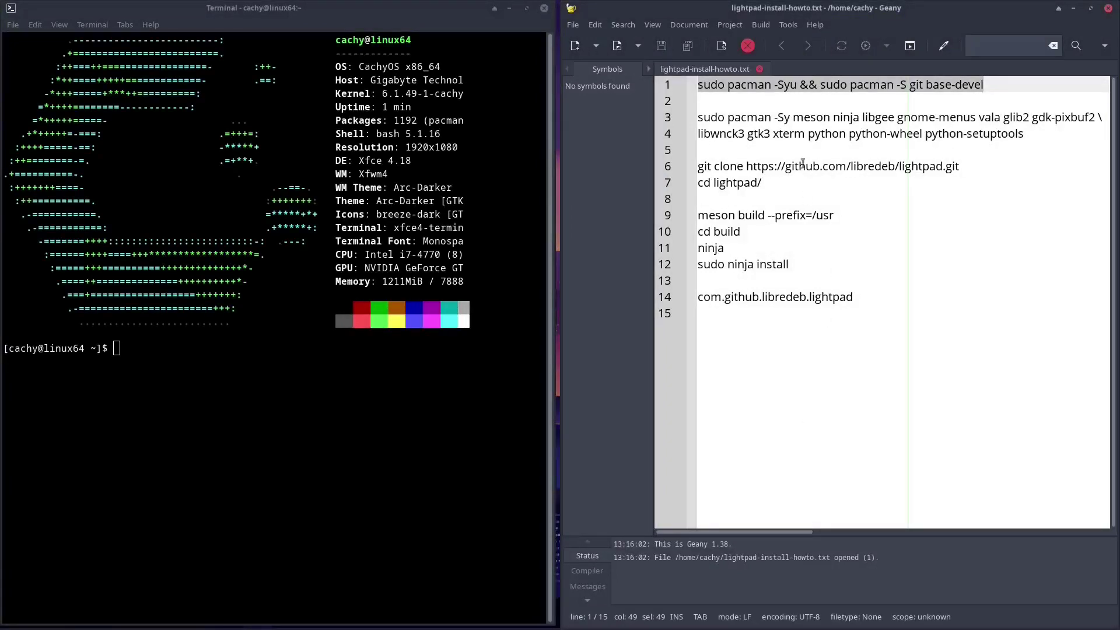
right_click(810, 86)
click(828, 147)
right_click(177, 356)
click(193, 454)
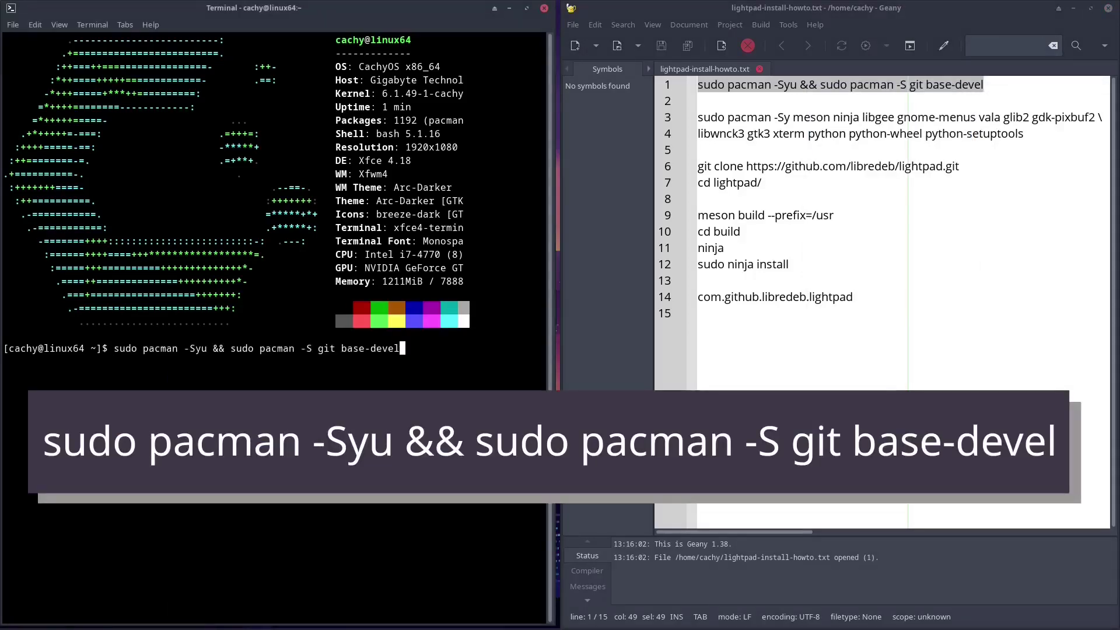
Run the update, entering the sudo password and confirming the reinstall of git and base-devel.
key(Return)
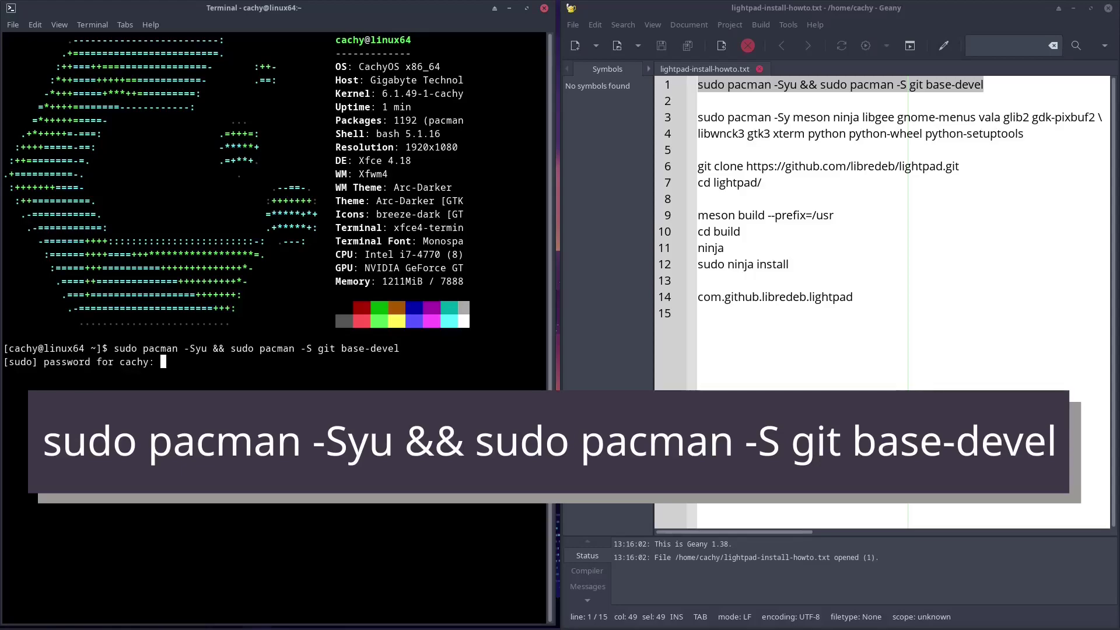
key(Return)
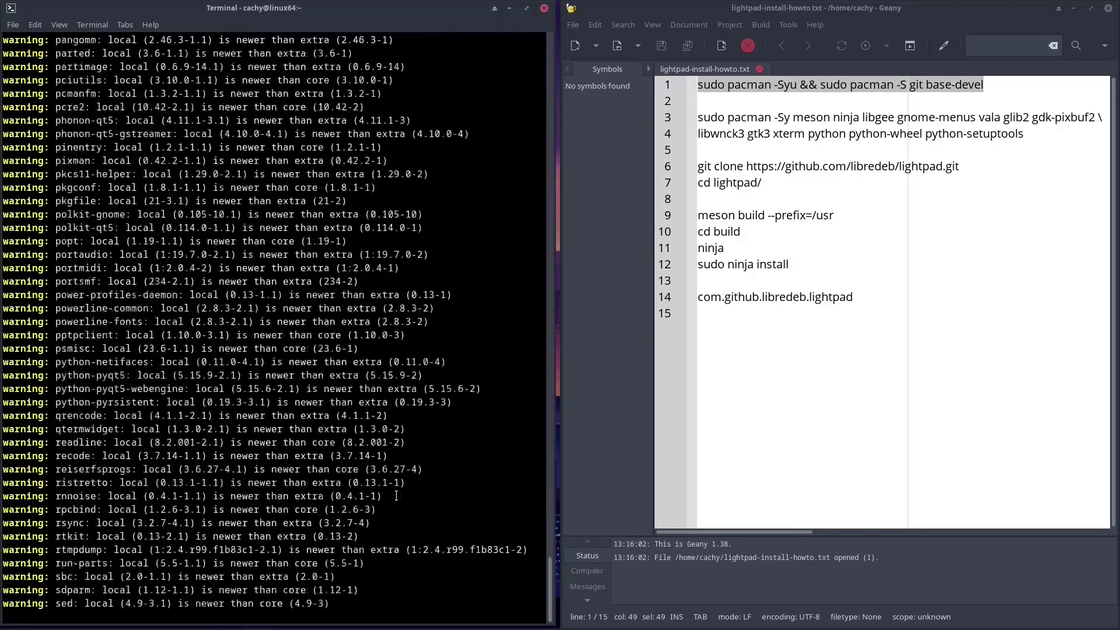
text(y)
key(Return)
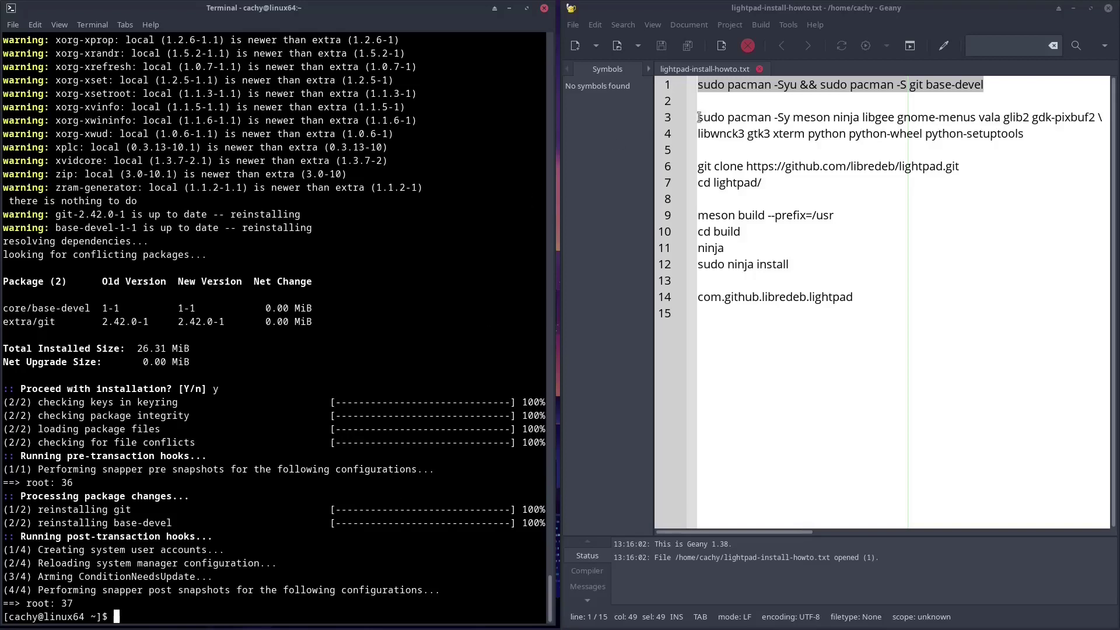
drag(699, 117, 1025, 134)
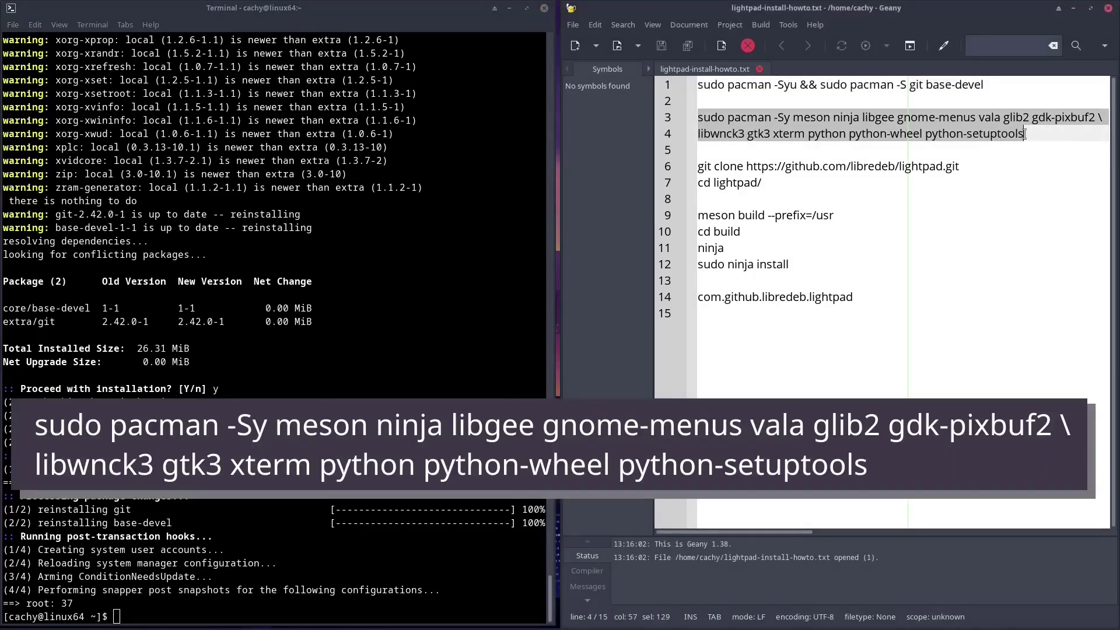
Paste and run the notes' lines 3–4 command, installing meson, ninja, libgee, vala and gtk3.
middle_click(172, 614)
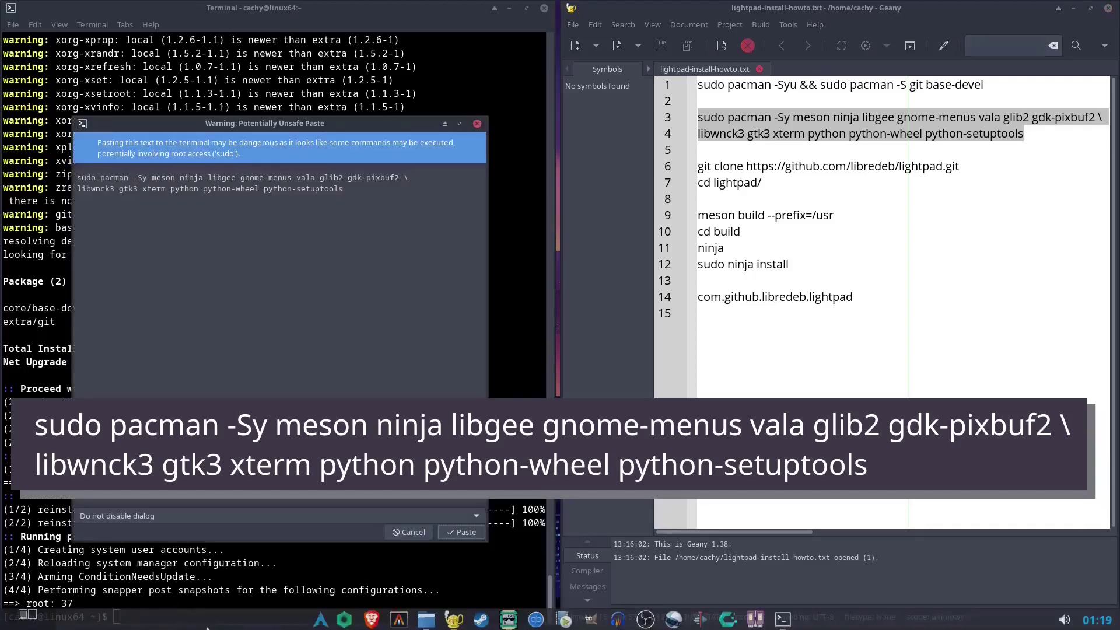
click(467, 533)
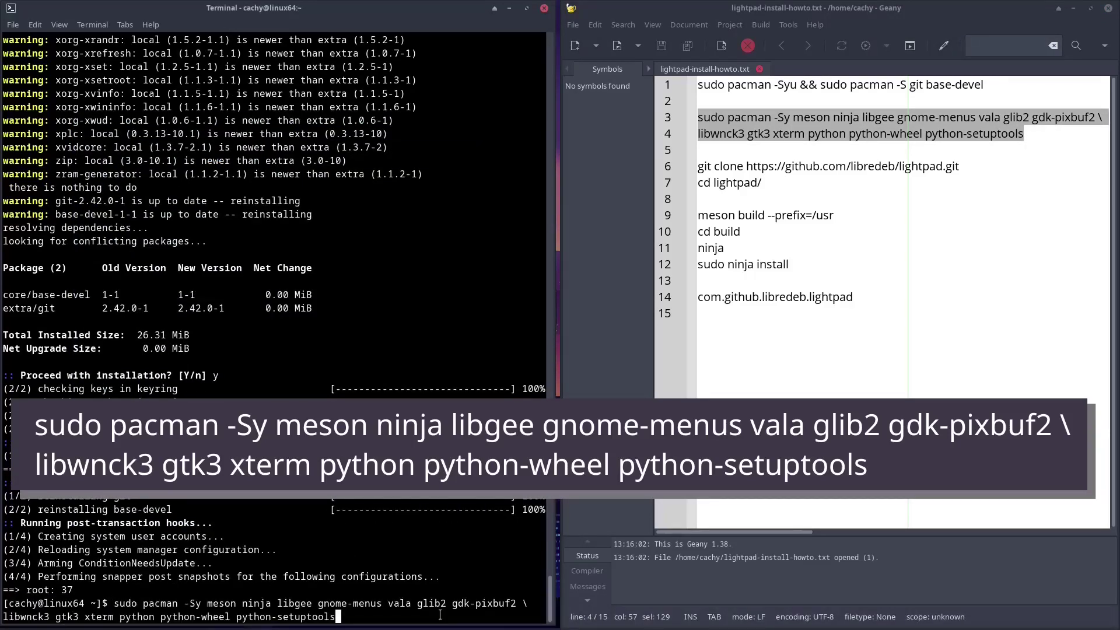
key(Return)
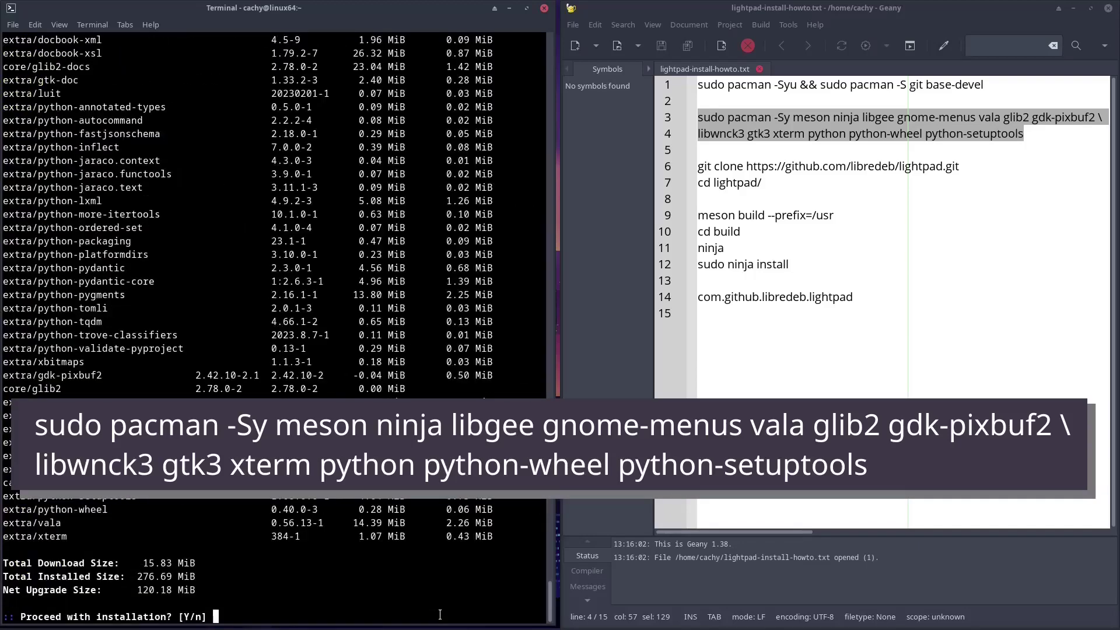
text(y)
key(Return)
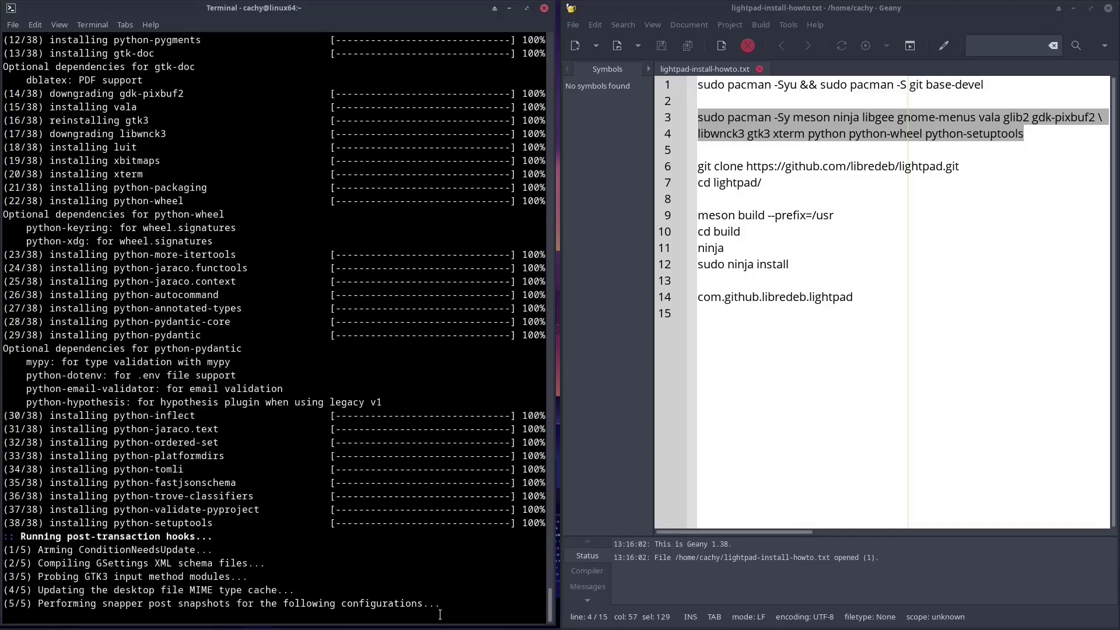
Select the git clone command on line 6 of the install notes.
key(alt+Tab)
key(Down)
key(Down)
key(ctrl+shift+Left)
key(ctrl+shift+Left)
key(ctrl+shift+Left)
key(ctrl+shift+Left)
key(ctrl+shift+Left)
key(ctrl+shift+Left)
key(ctrl+shift+Left)
key(ctrl+shift+Left)
key(ctrl+shift+Left)
key(ctrl+shift+Left)
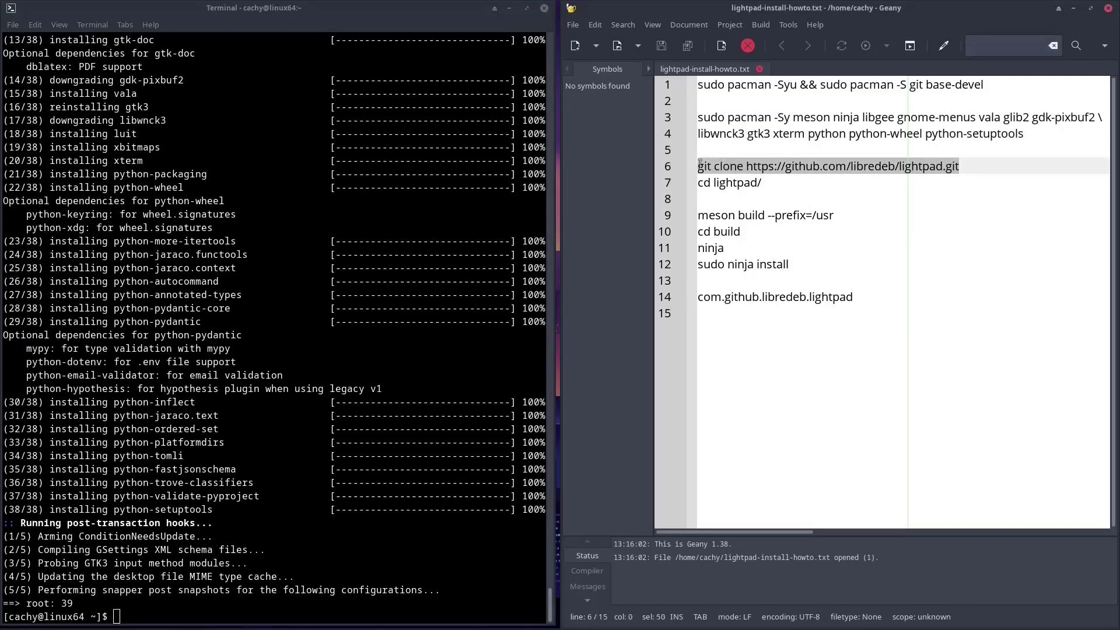
middle_click(116, 619)
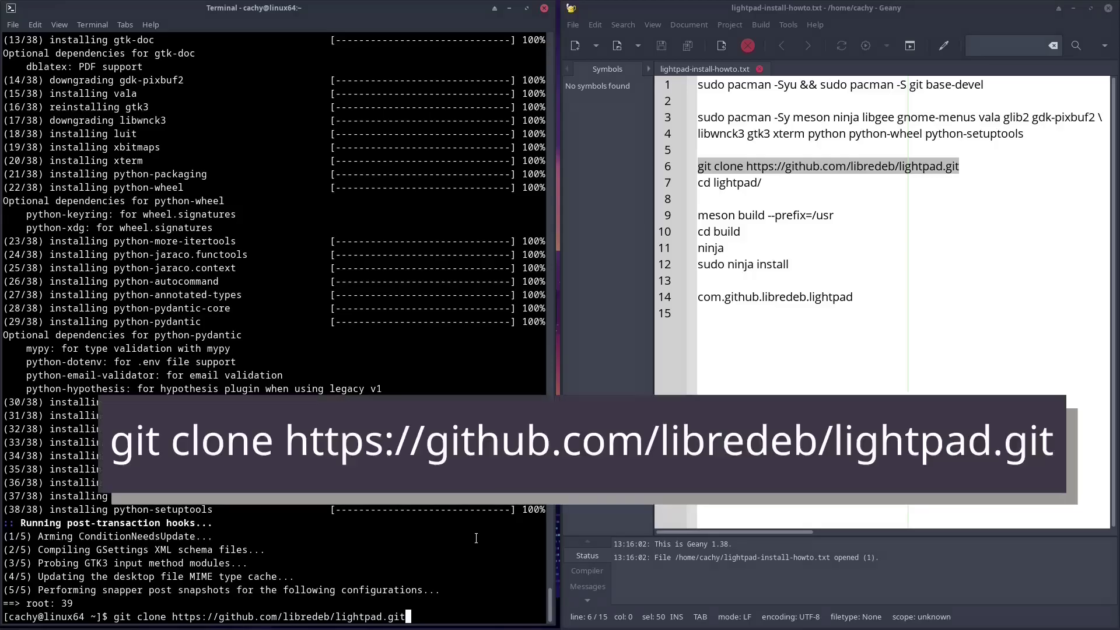
key(Return)
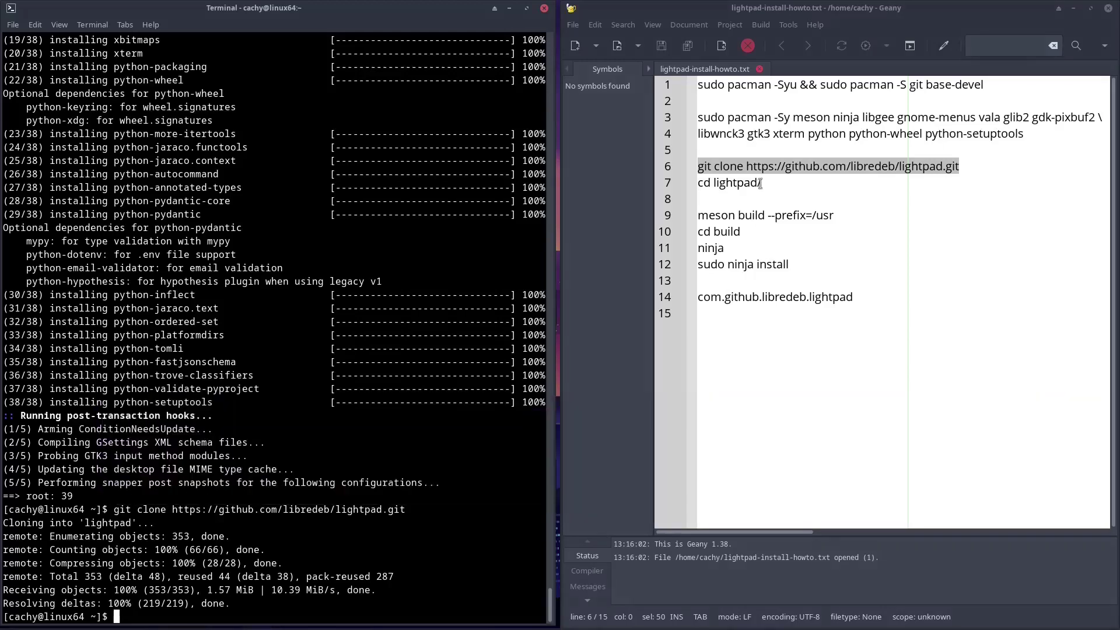
drag(762, 184, 698, 186)
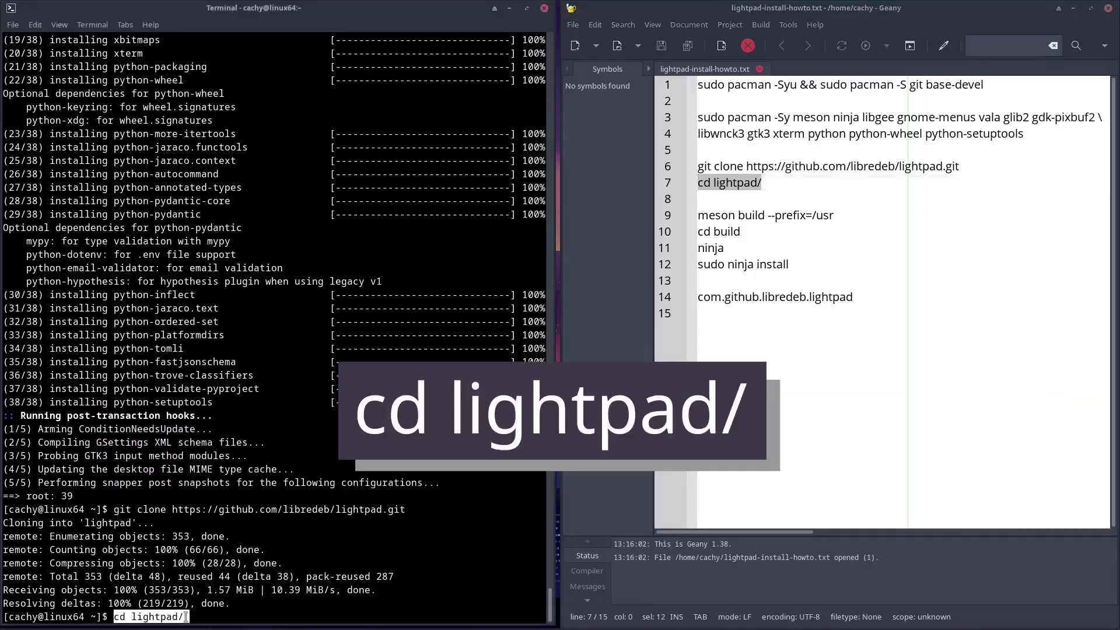
middle_click(338, 618)
key(Return)
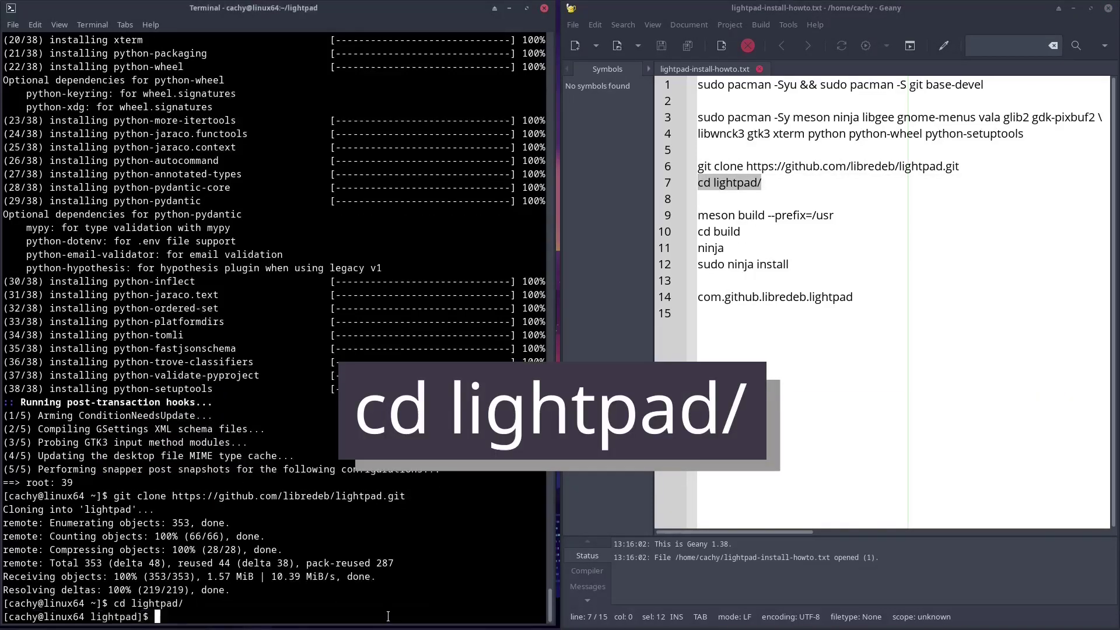
drag(835, 215, 644, 258)
Run 'meson build --prefix=/usr', 'cd build' and 'ninja' to compile Lightpad.
middle_click(227, 615)
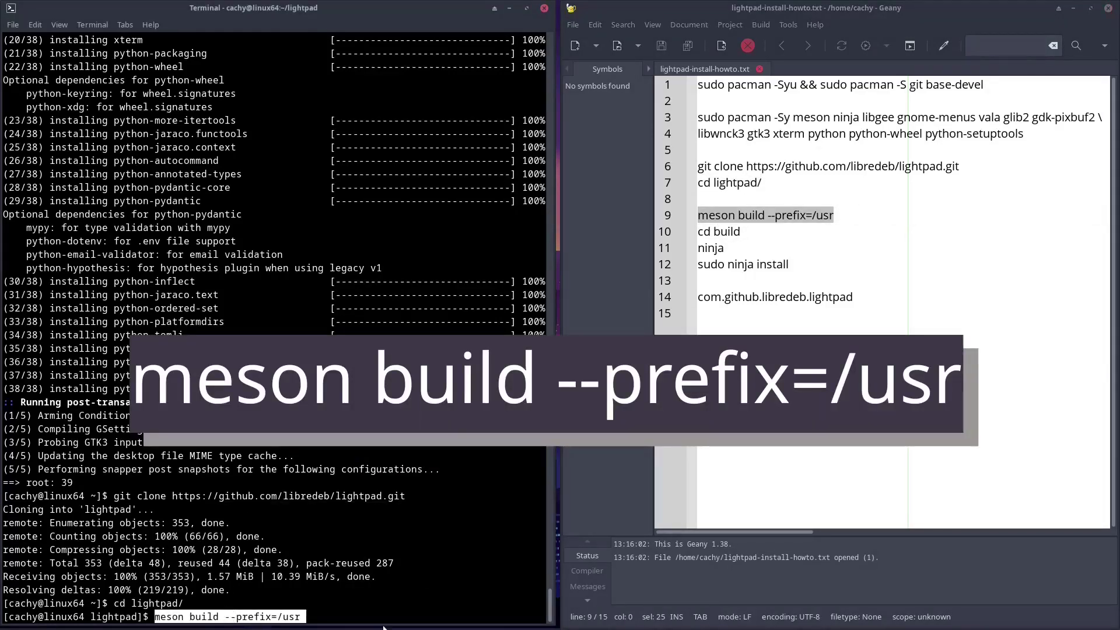
key(Return)
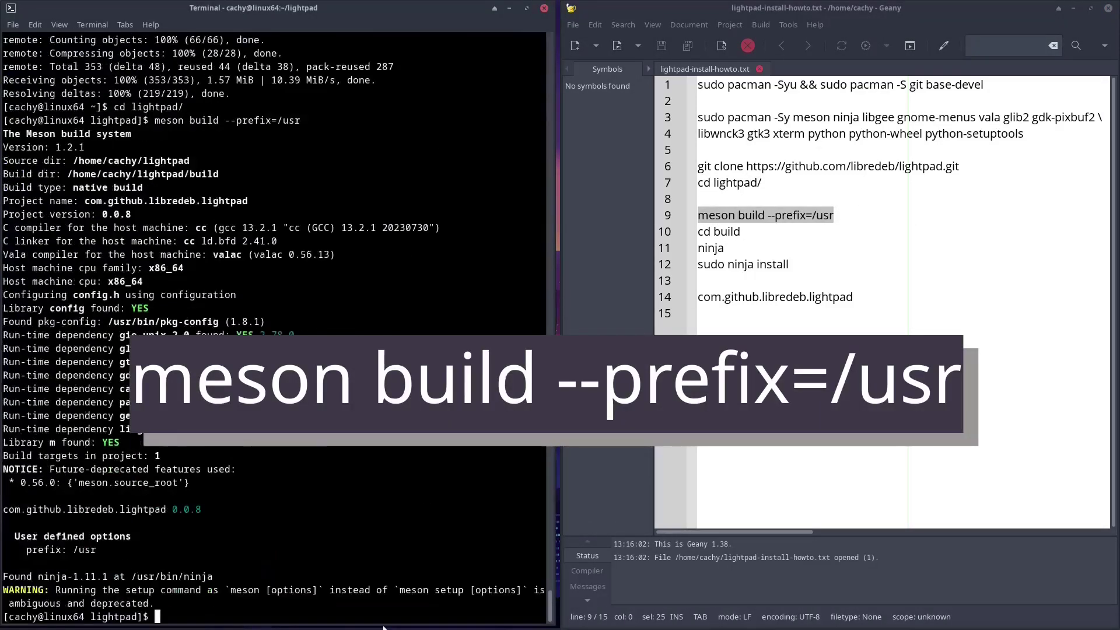
drag(751, 232, 698, 232)
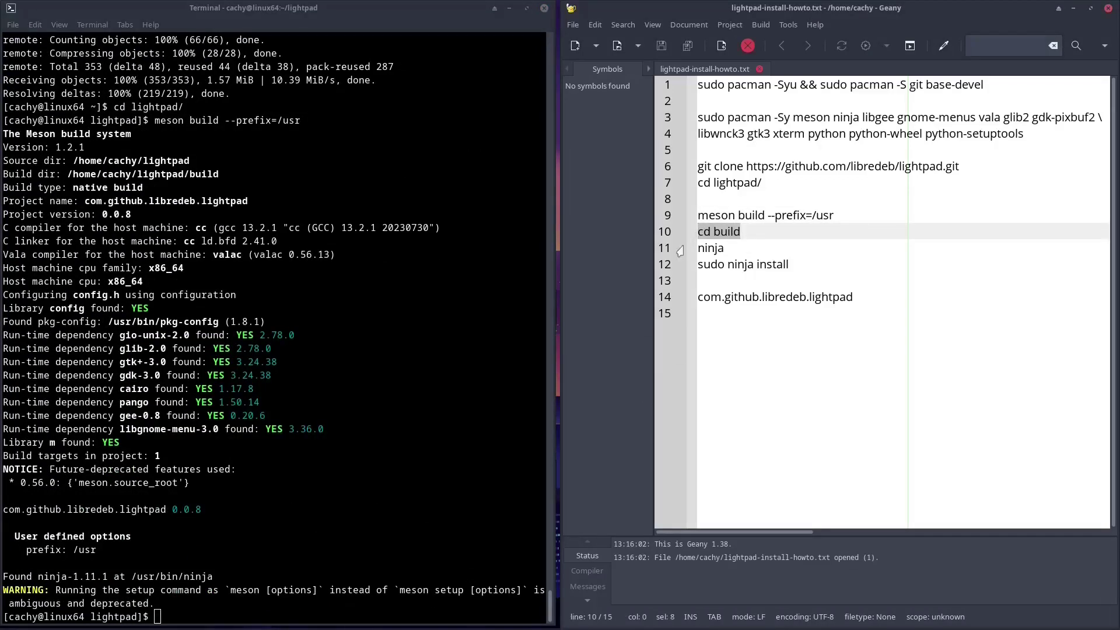
middle_click(224, 614)
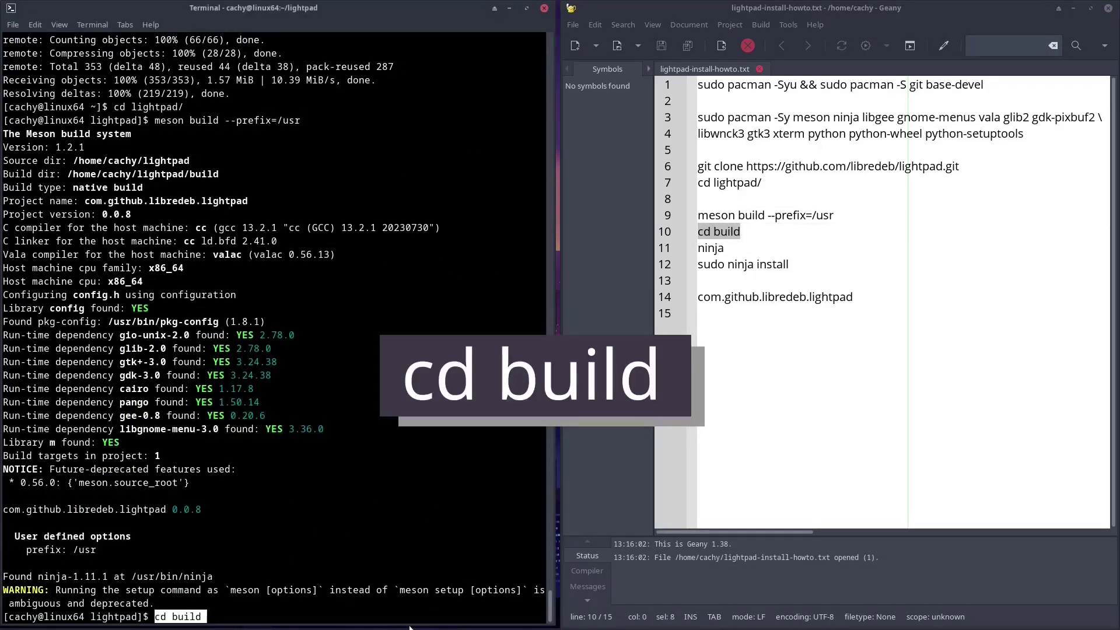
key(Return)
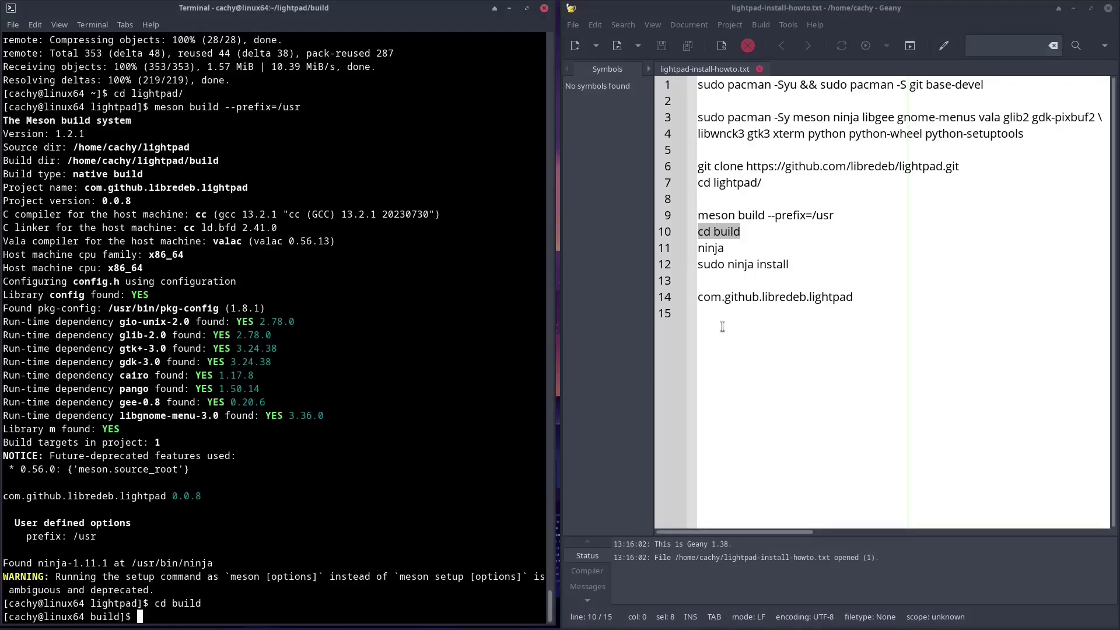
drag(732, 250, 696, 249)
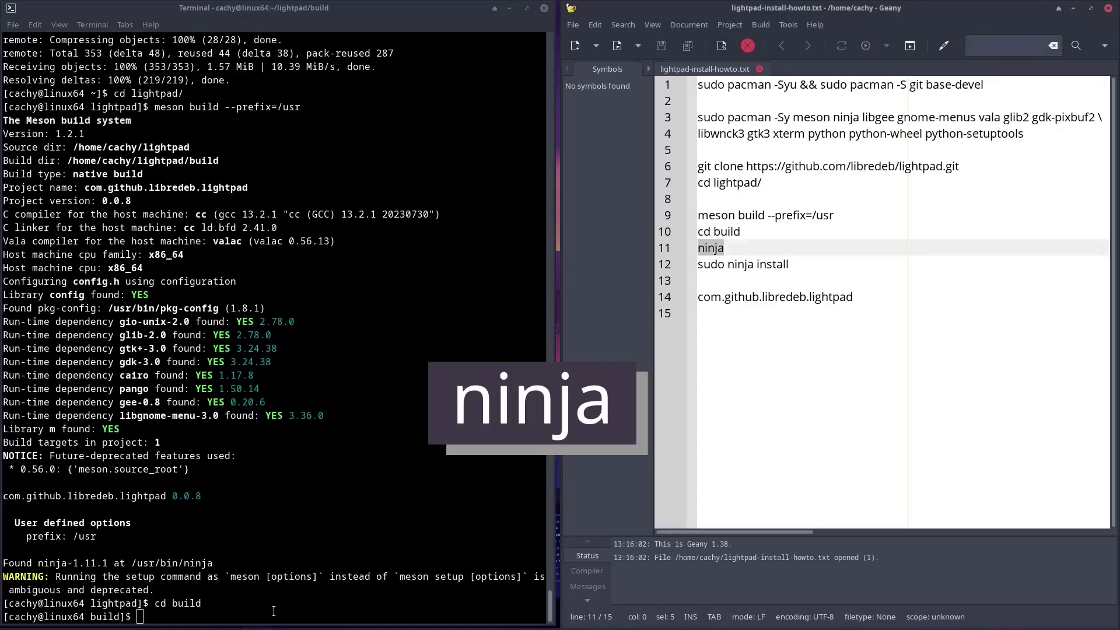
middle_click(362, 614)
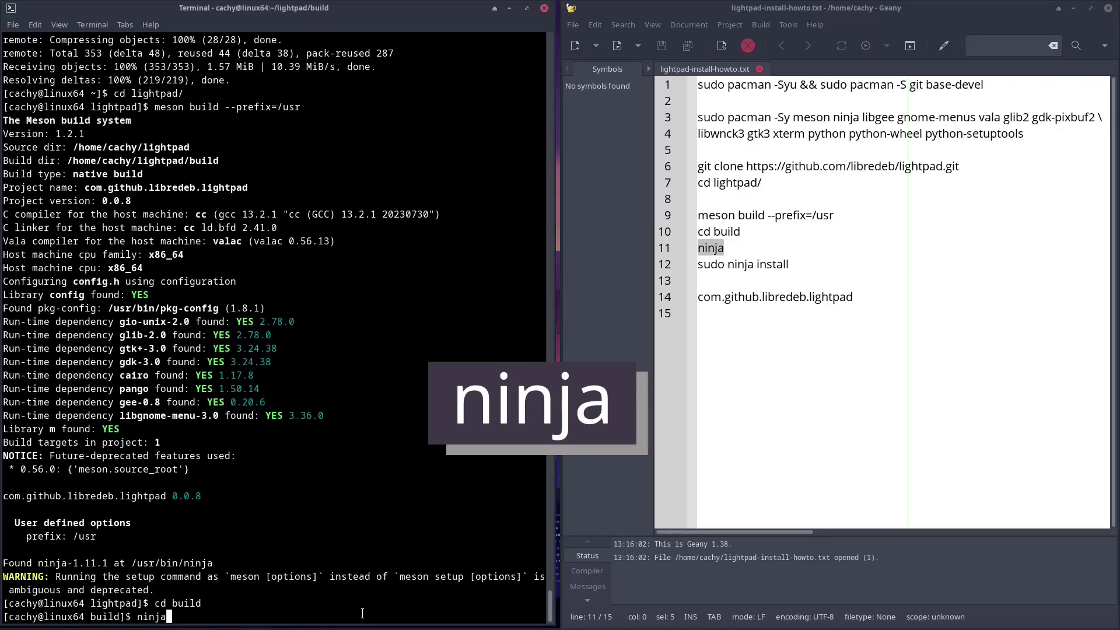
key(Return)
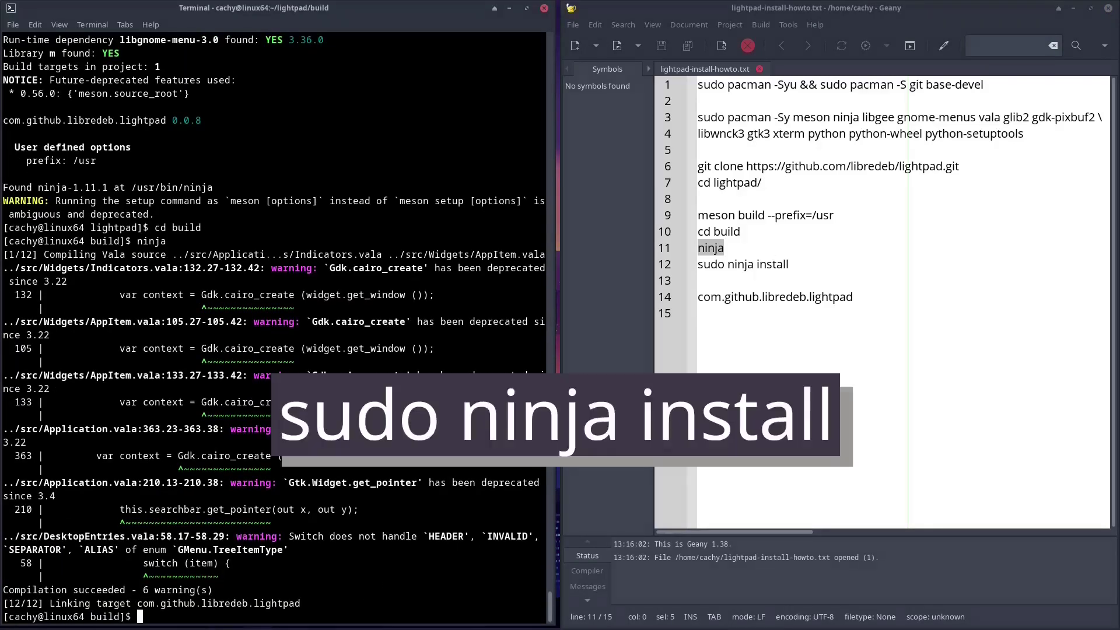
Install the compiled Lightpad system-wide with 'sudo ninja install'.
drag(803, 266, 697, 268)
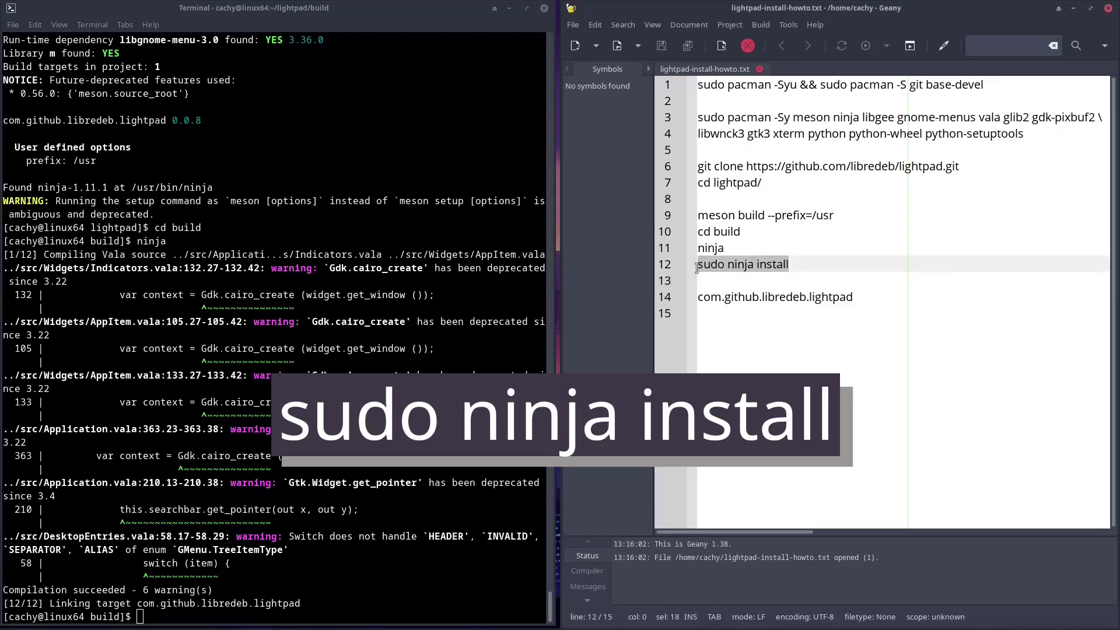
middle_click(251, 617)
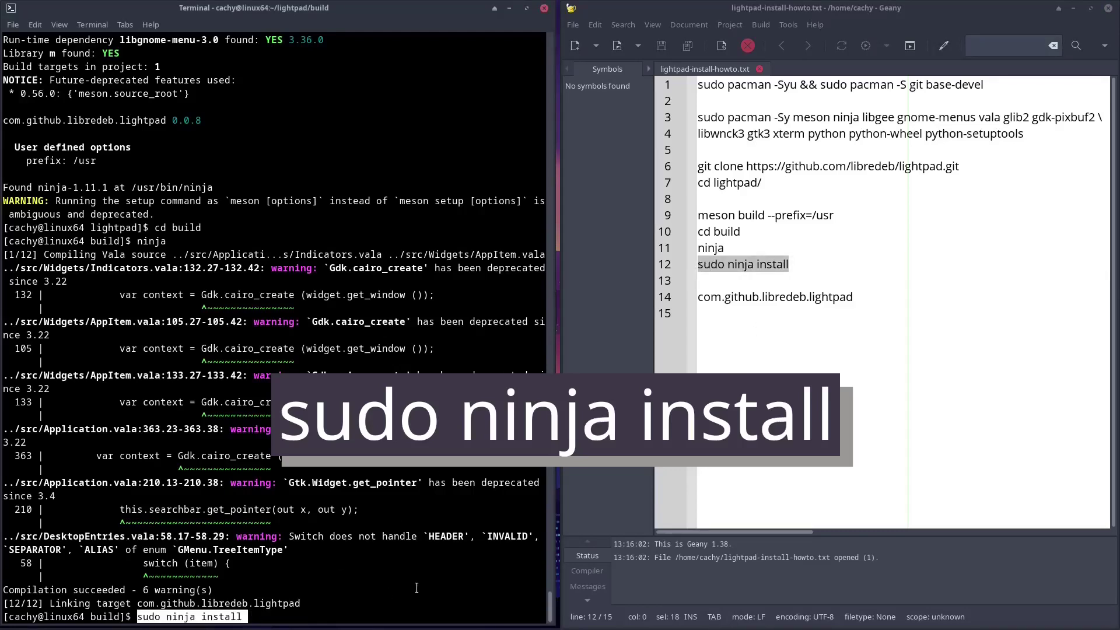
key(Return)
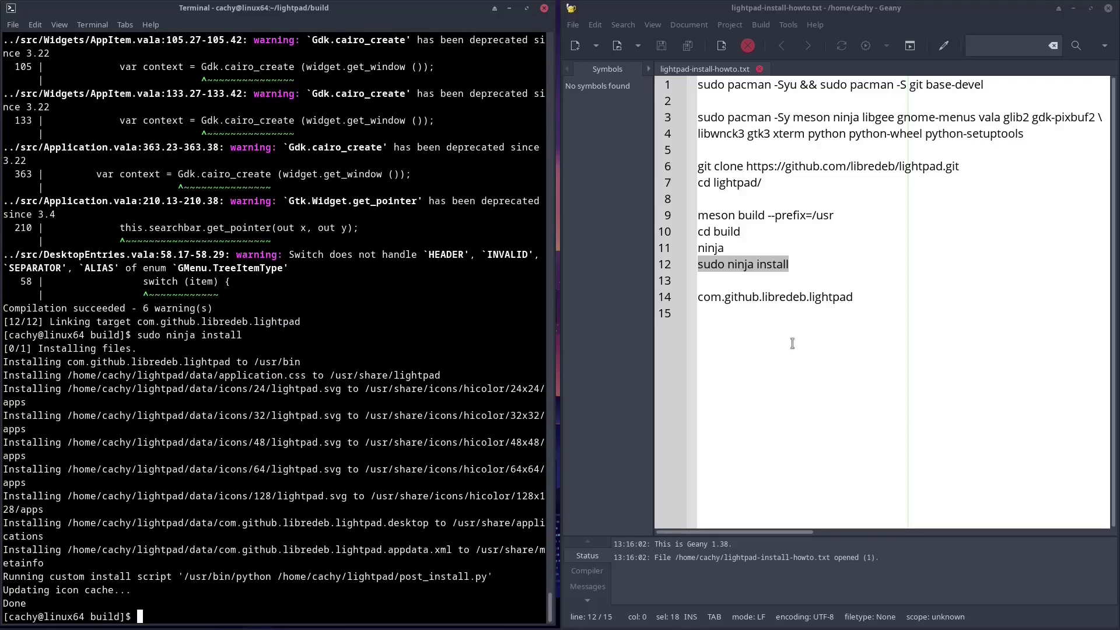
Launch Lightpad with the 'com.github.libredeb.lightpad' command.
drag(853, 297, 697, 297)
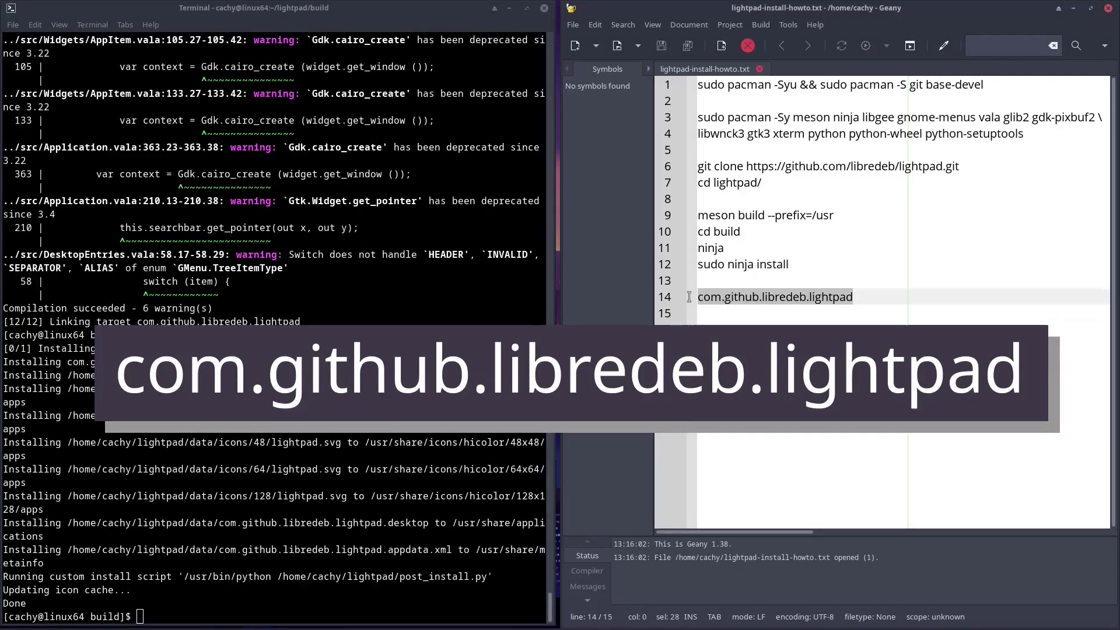
middle_click(157, 619)
key(Return)
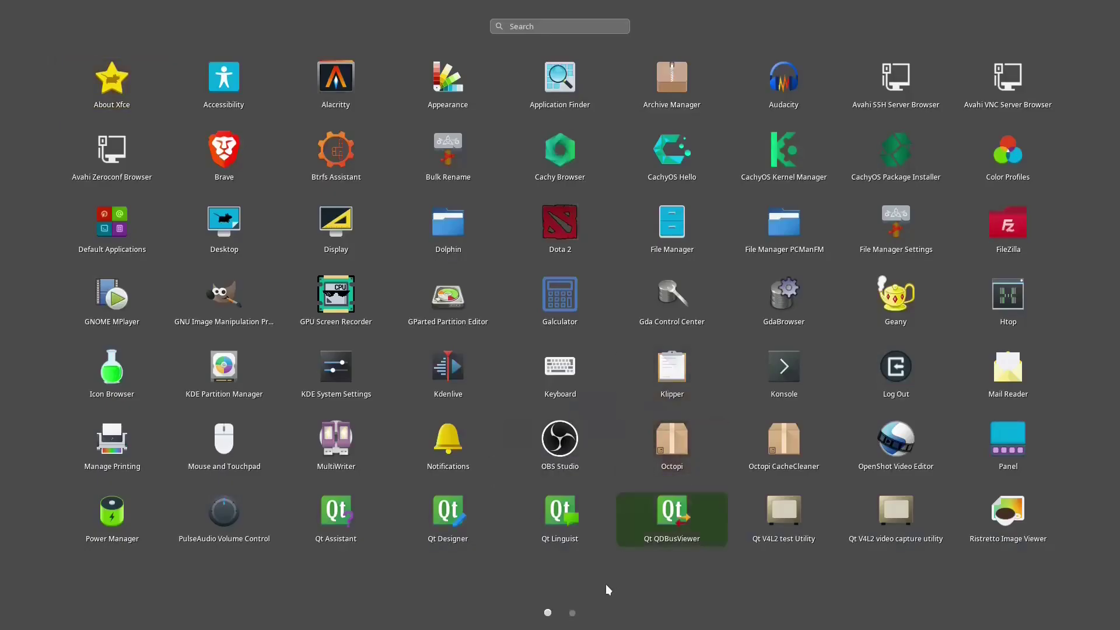
Flip Lightpad to its second page and back, then close it.
click(573, 613)
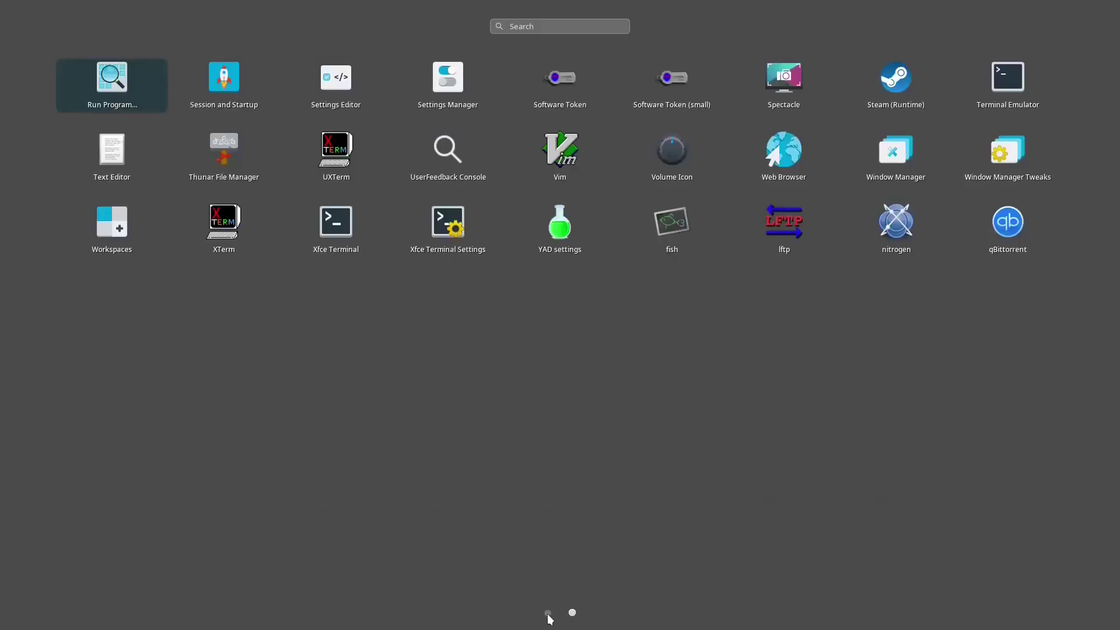
click(548, 614)
click(637, 593)
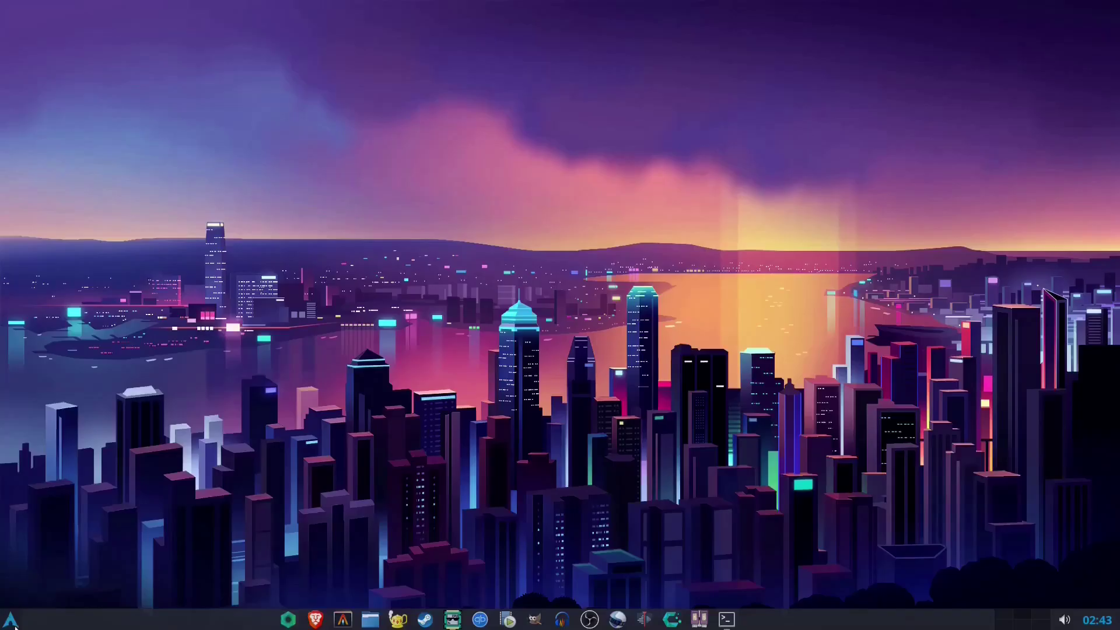
Search the Whisker Menu for 'lightpad', find nothing, and bring back the terminal.
click(12, 620)
text(light)
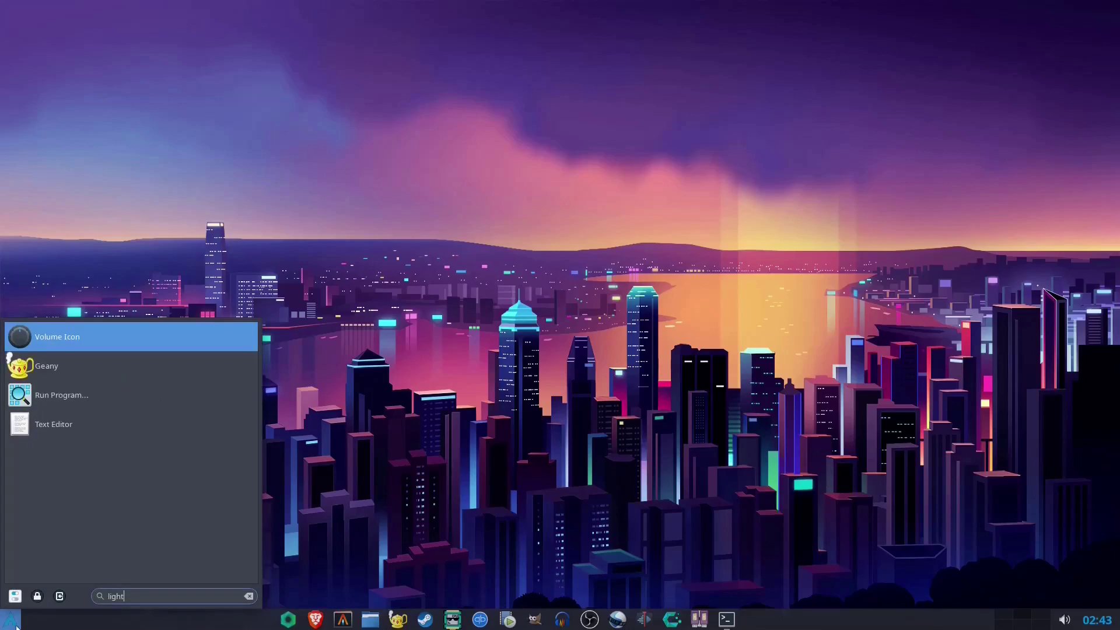
text(pad)
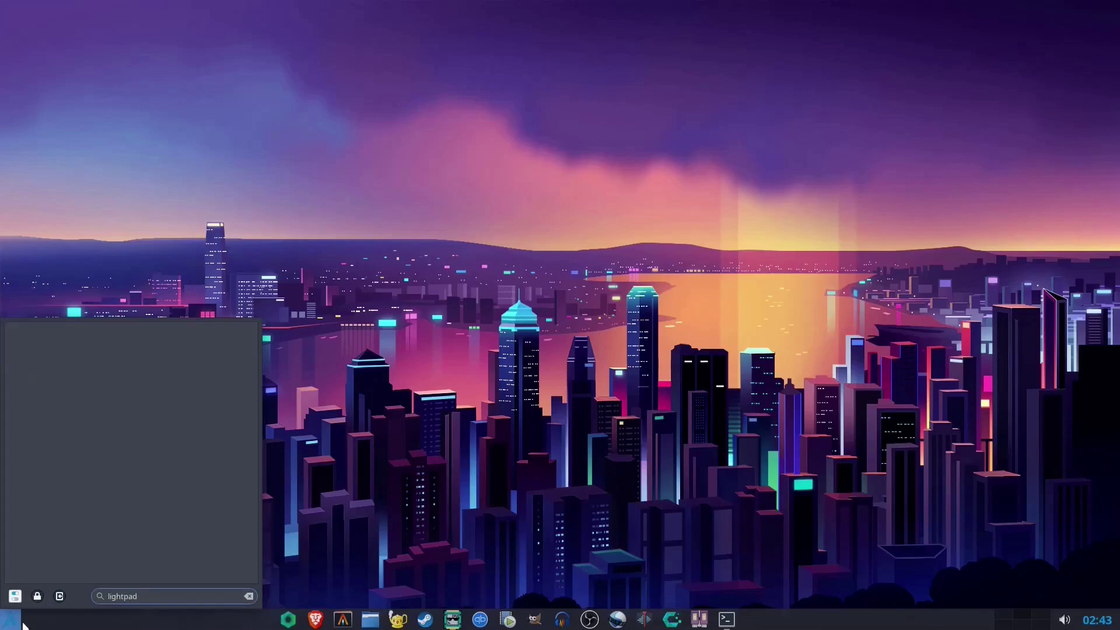
key(Escape)
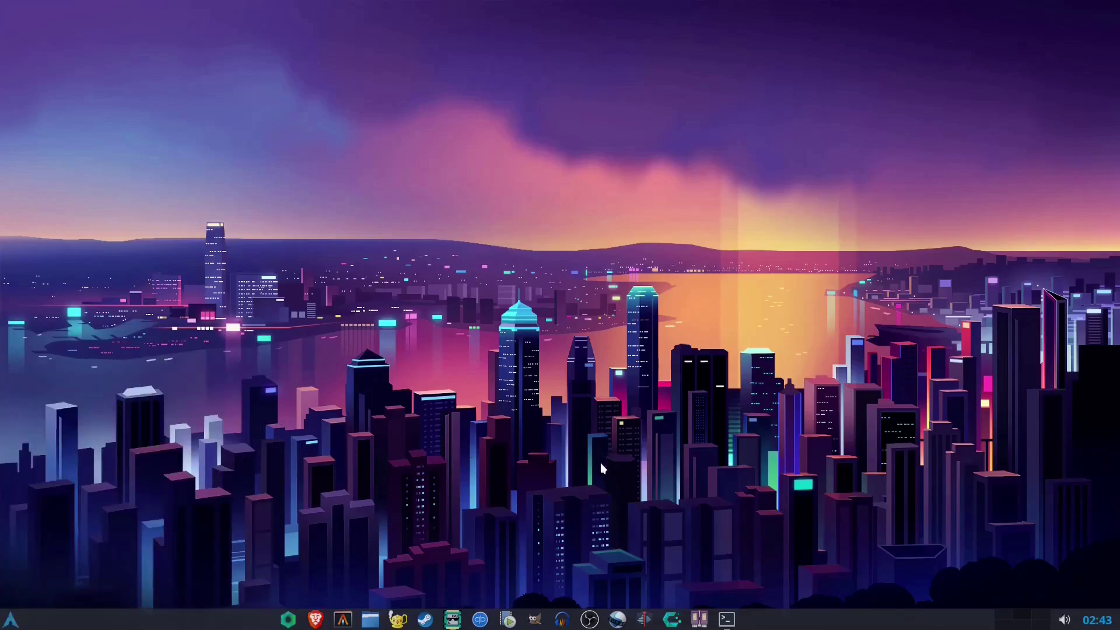
click(726, 619)
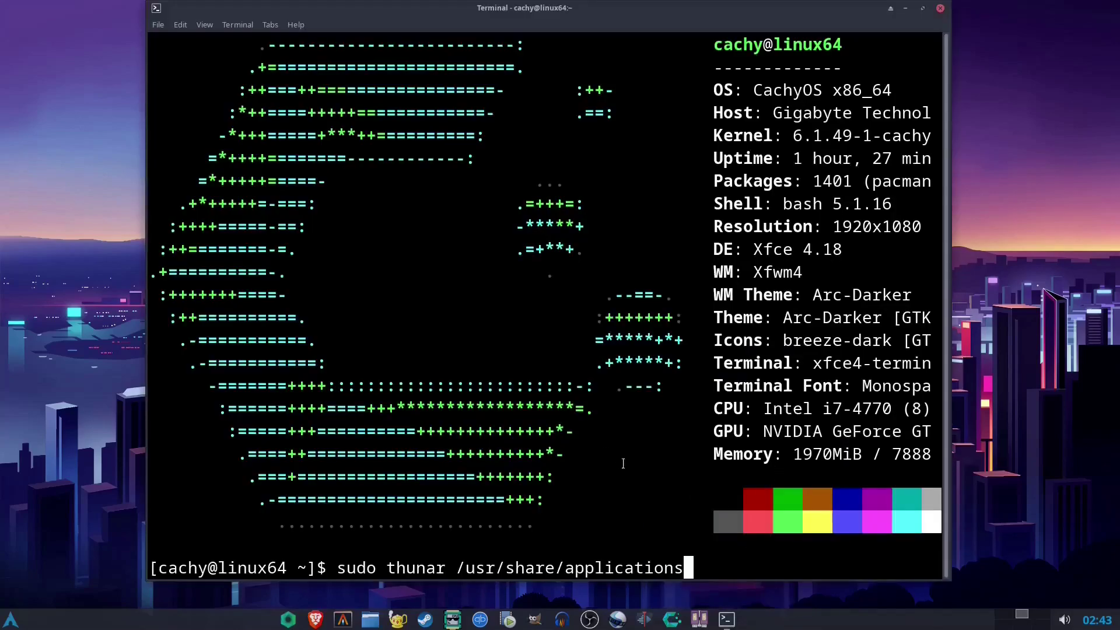
Open /usr/share/applications in Thunar as root and open com.github.libredeb.lightpad.desktop with Geany.
key(Return)
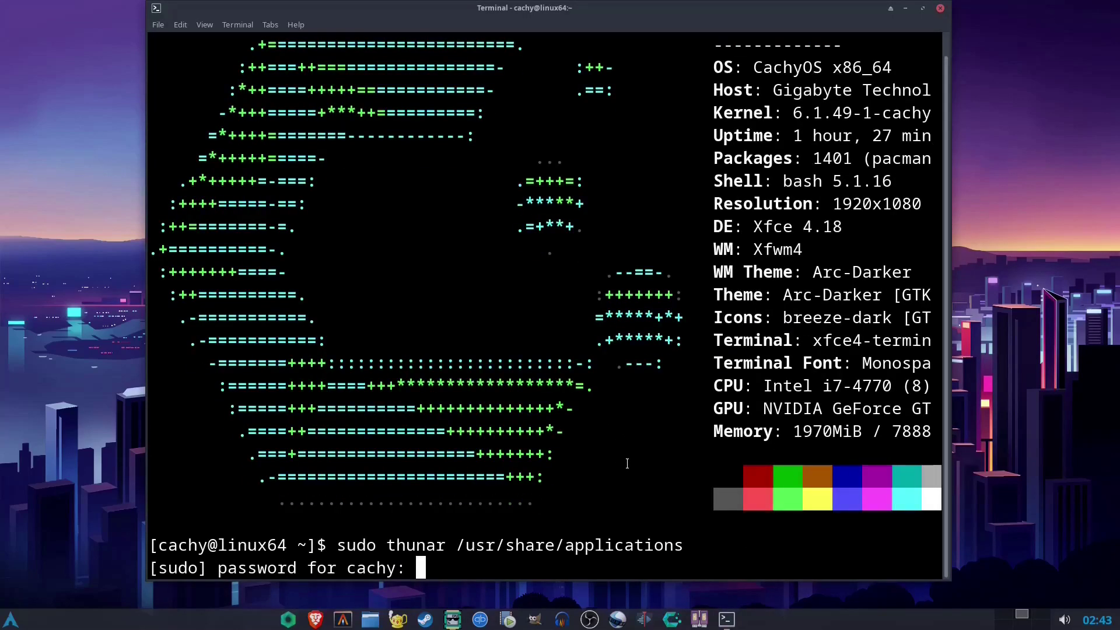
key(Return)
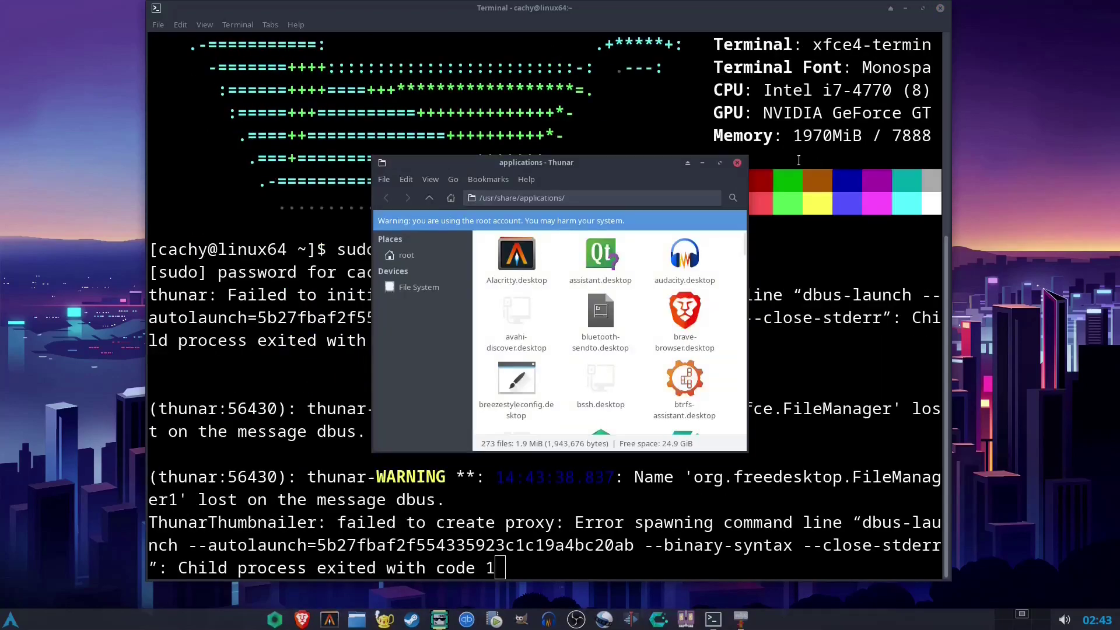
click(721, 164)
right_click(396, 178)
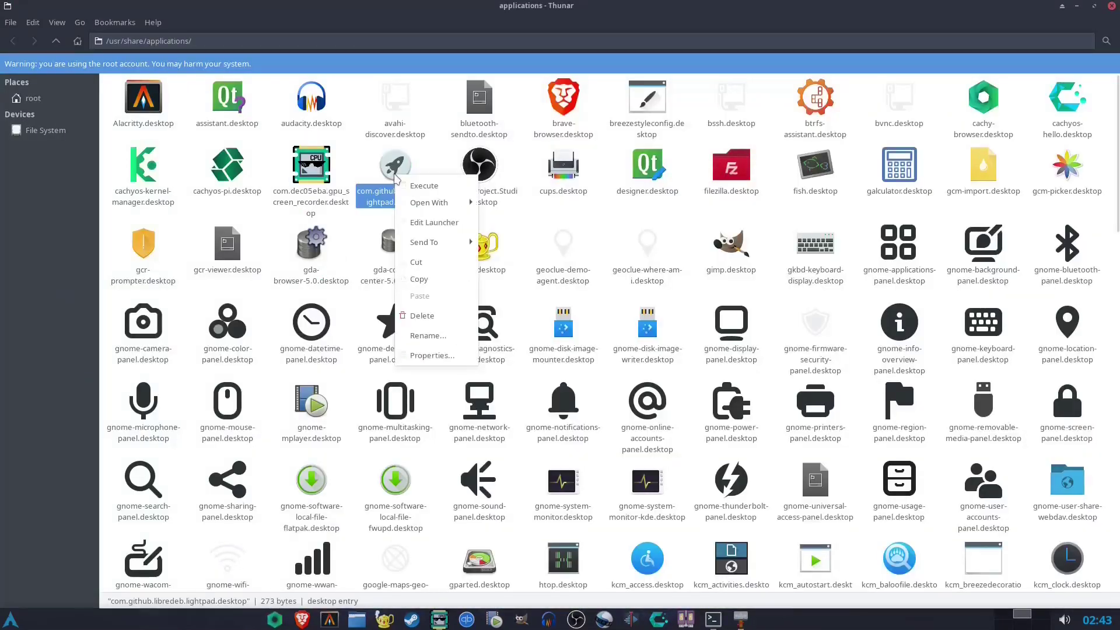
mouse_move(418, 201)
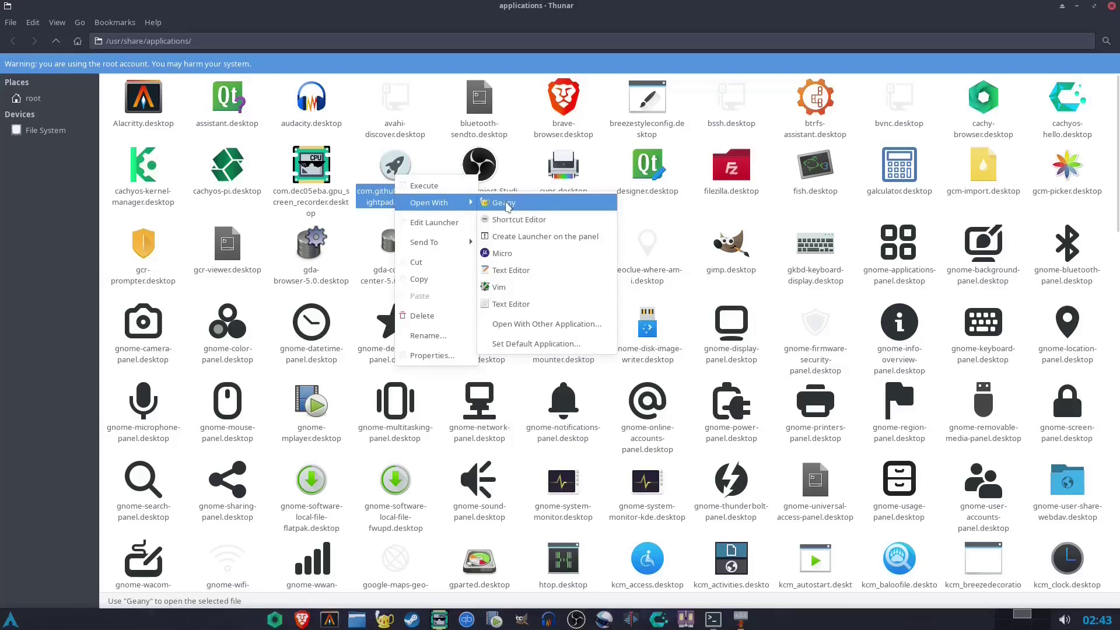
click(505, 203)
Change line 10 to '# NoDisplay=true' and save the desktop file.
scroll(507, 203, up, 4)
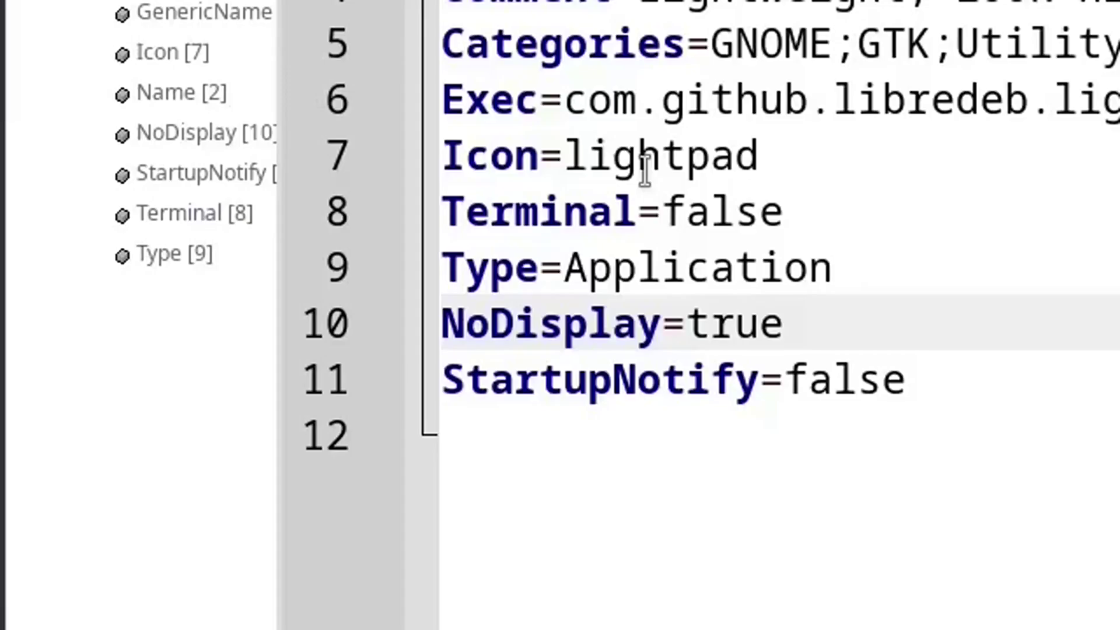
text(#)
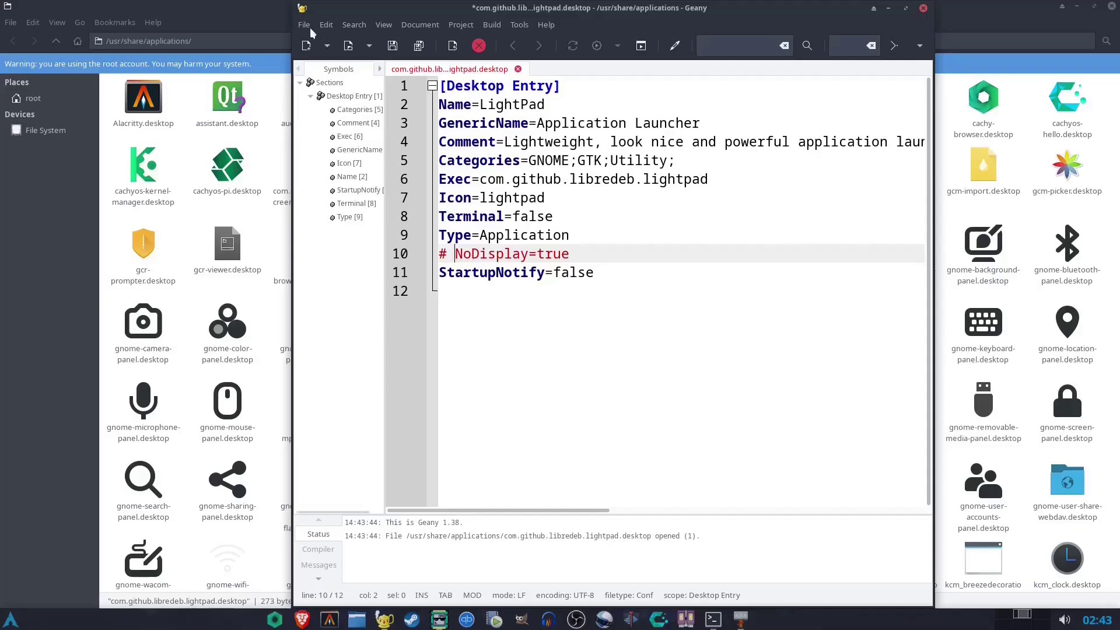
click(306, 26)
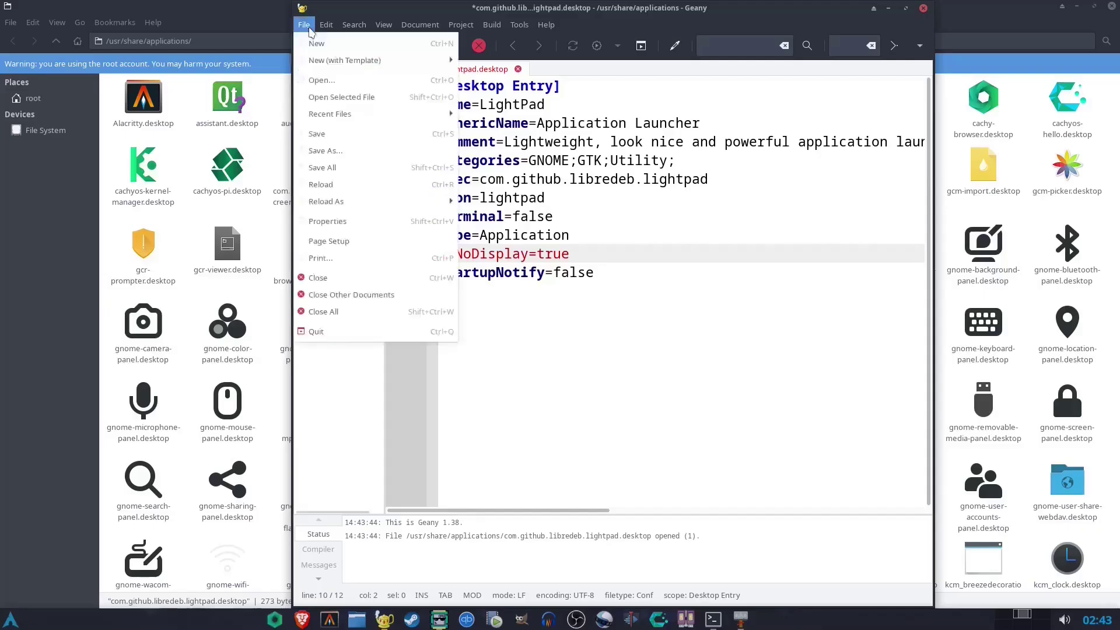
click(317, 133)
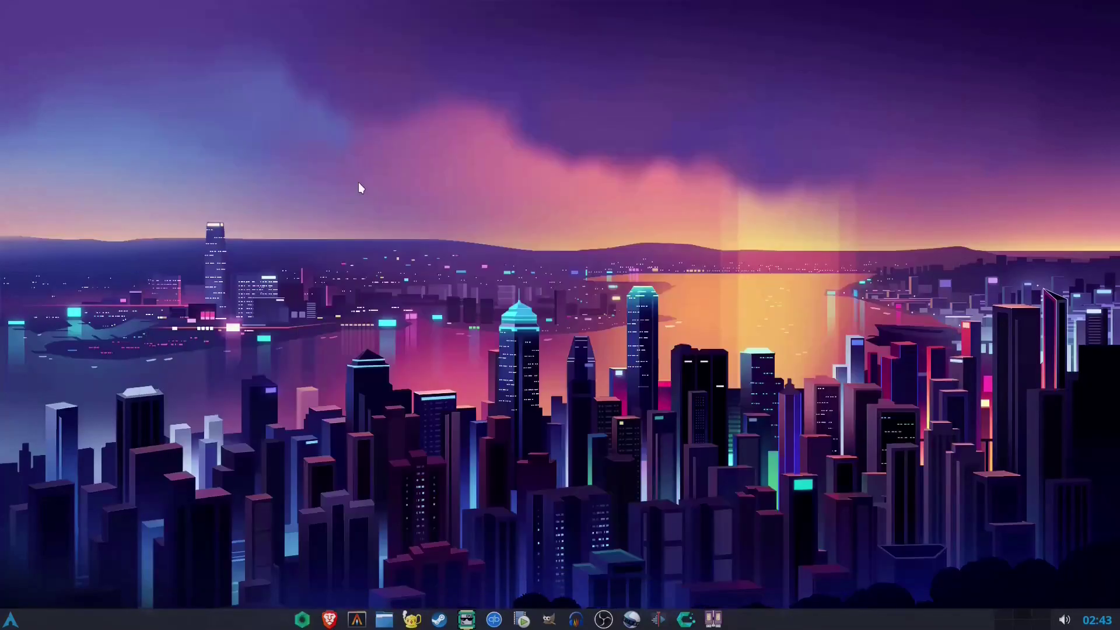
Search the Whisker menu for 'ligh' and add LightPad to the Xfce panel.
click(11, 621)
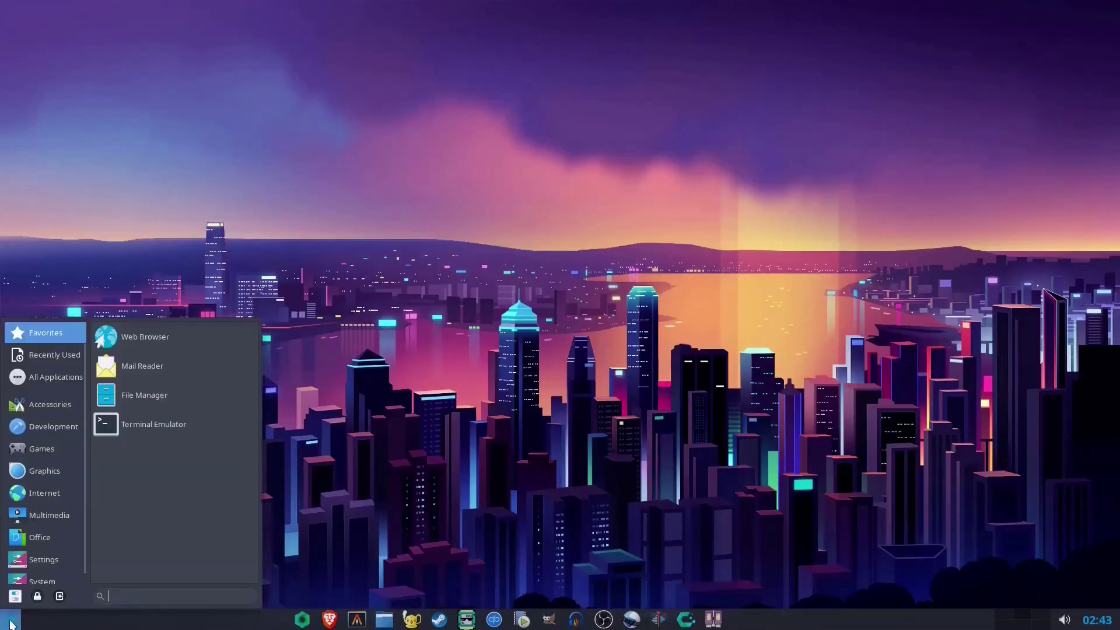
text(light)
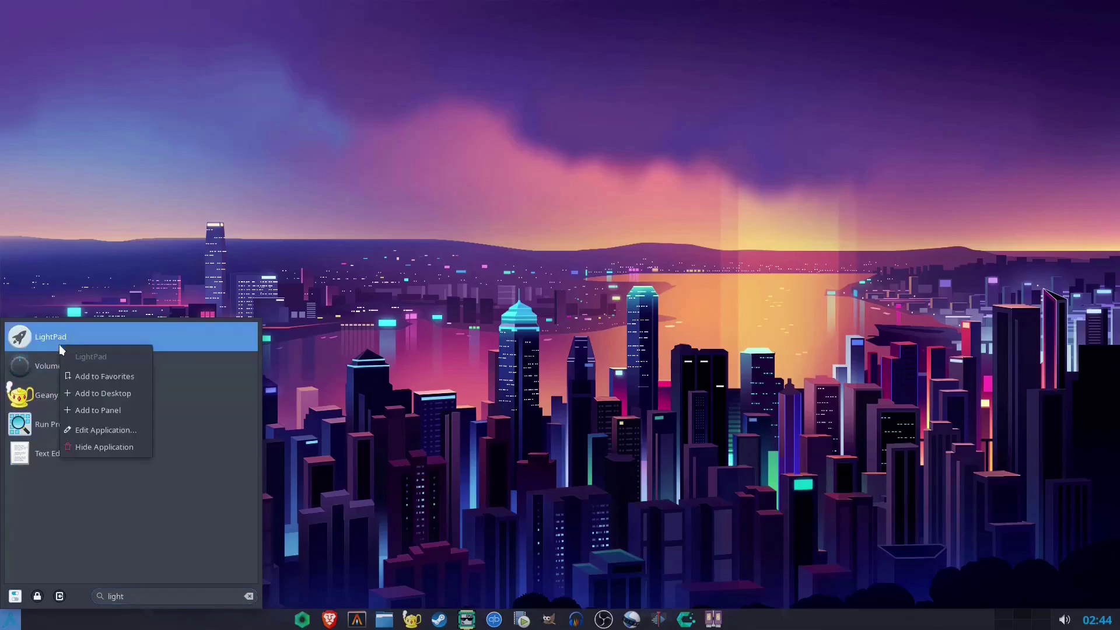
click(80, 408)
click(963, 439)
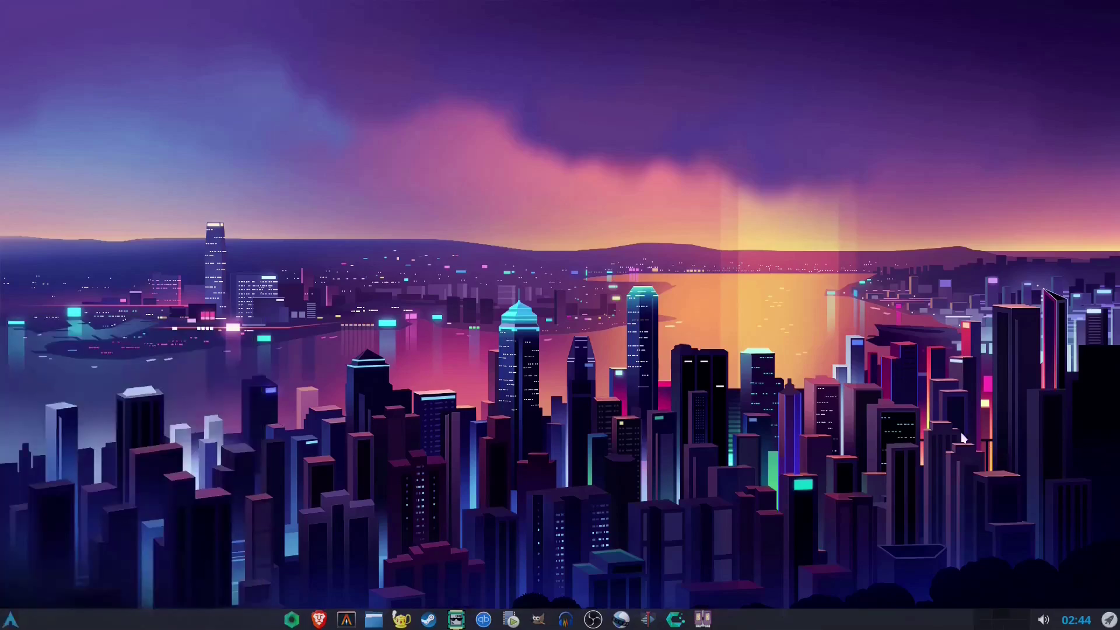
Launch LightPad from its new panel icon, view the second app page, then close it.
click(1109, 621)
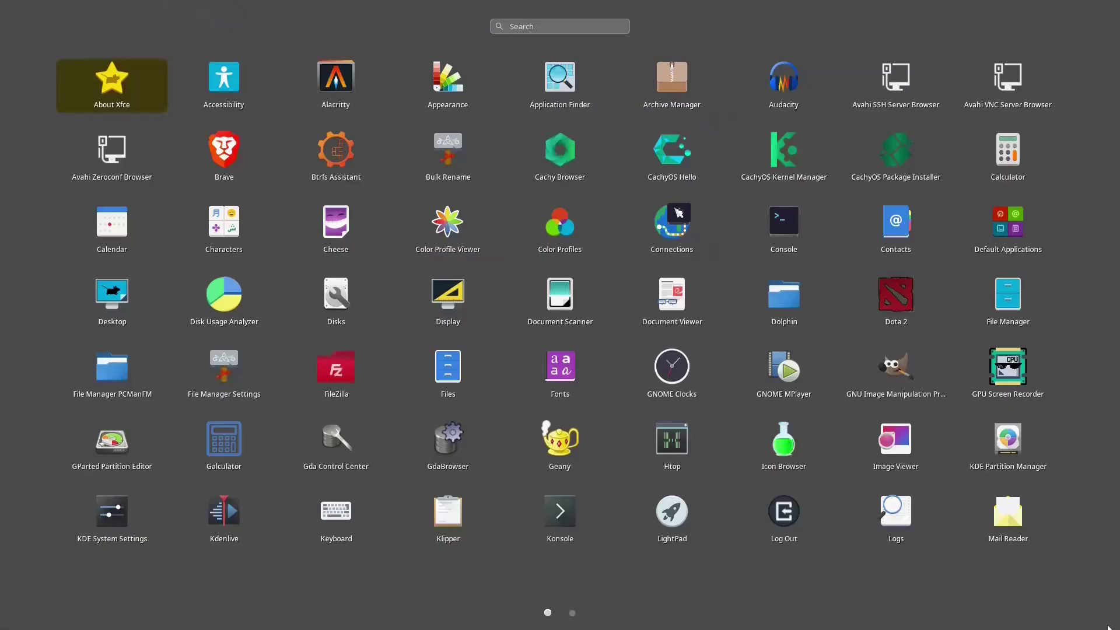
click(574, 613)
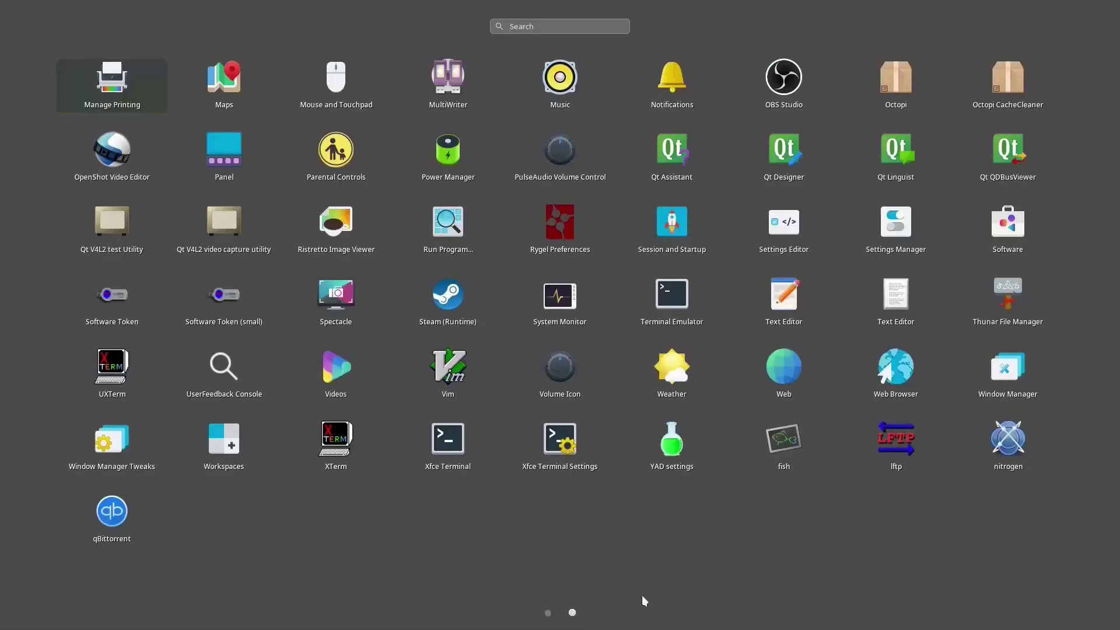
click(820, 586)
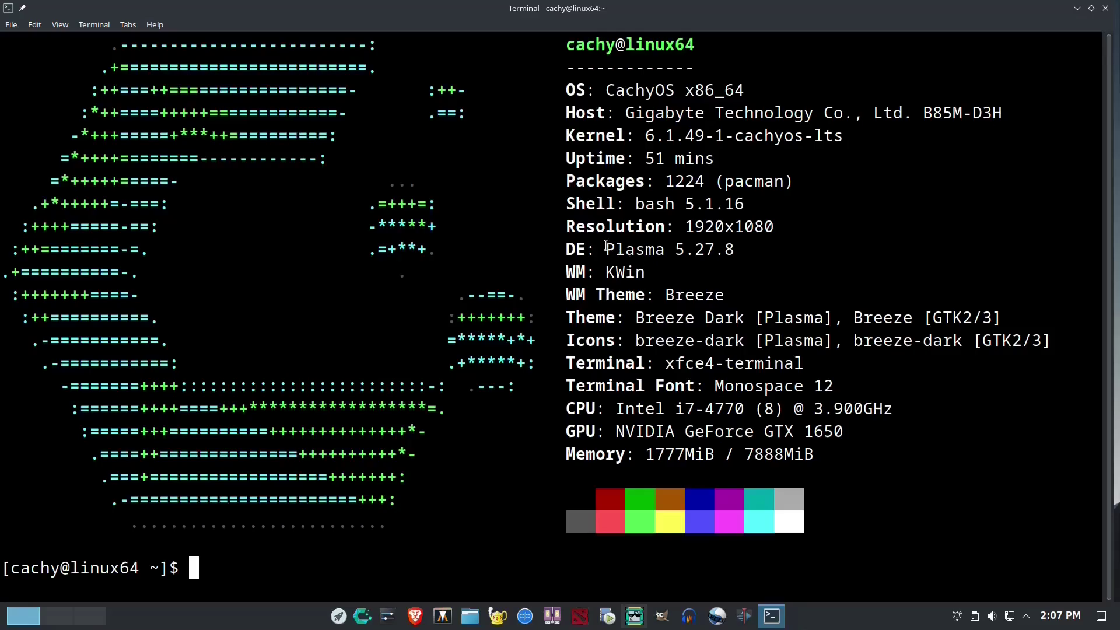
Highlight 'Plasma 5.27.8' in neofetch, then filter LightPad on the Plasma desktop for 'bra'.
drag(601, 243, 615, 242)
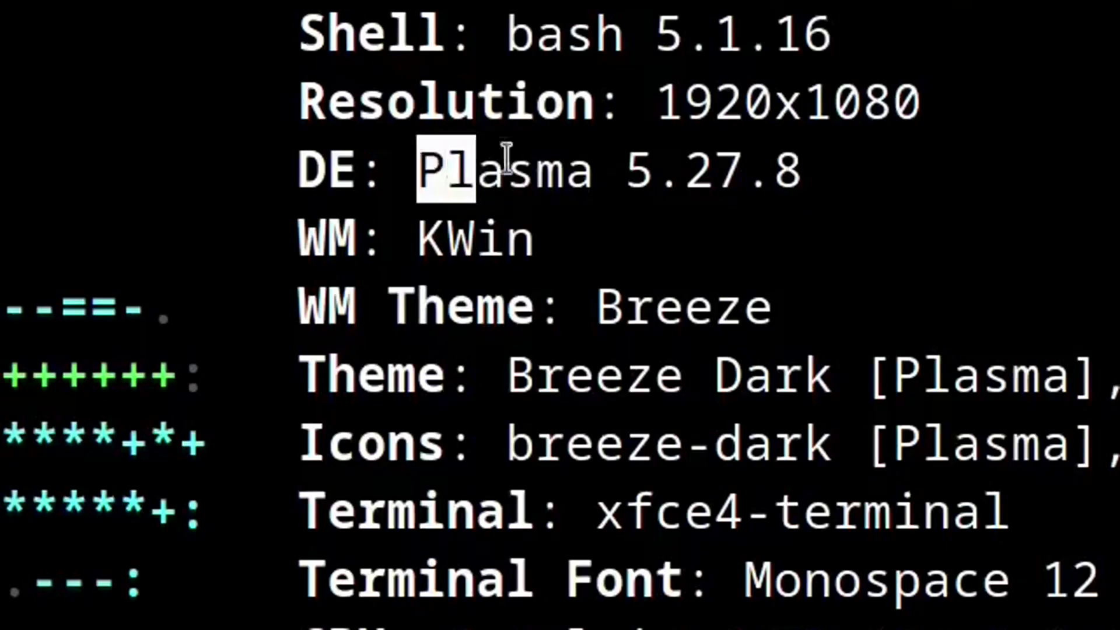
drag(507, 157, 813, 160)
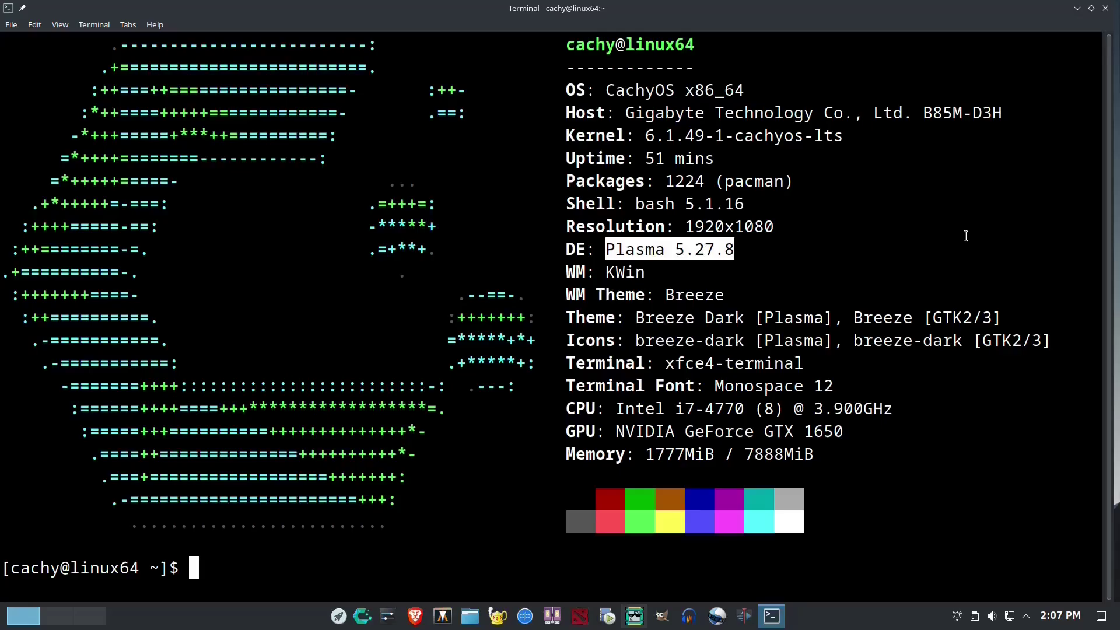
key(super+d)
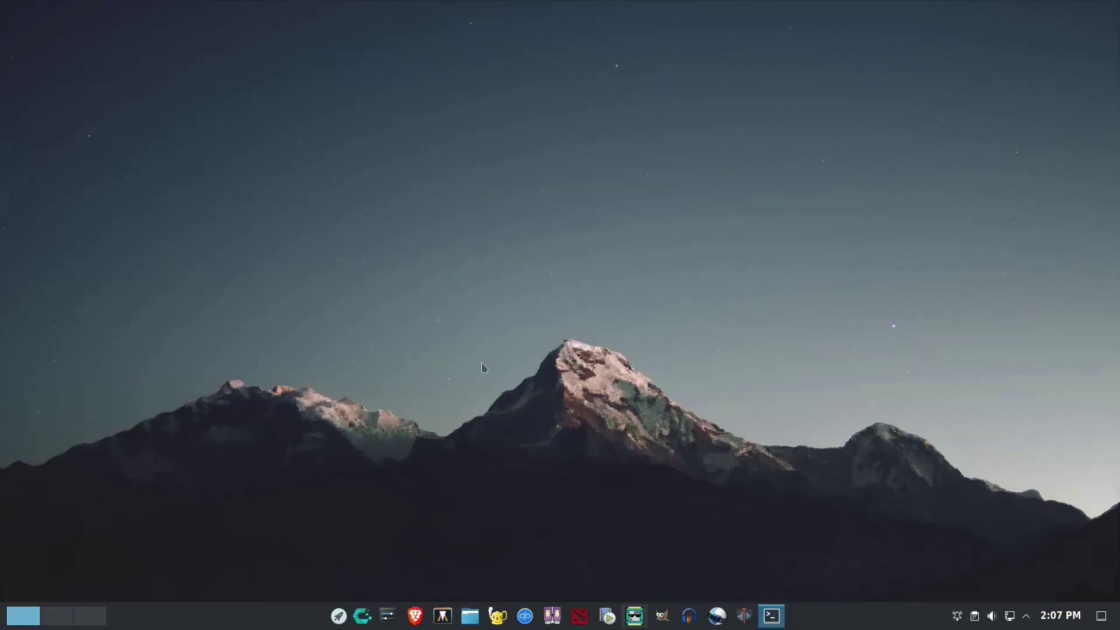
click(339, 616)
text(brave)
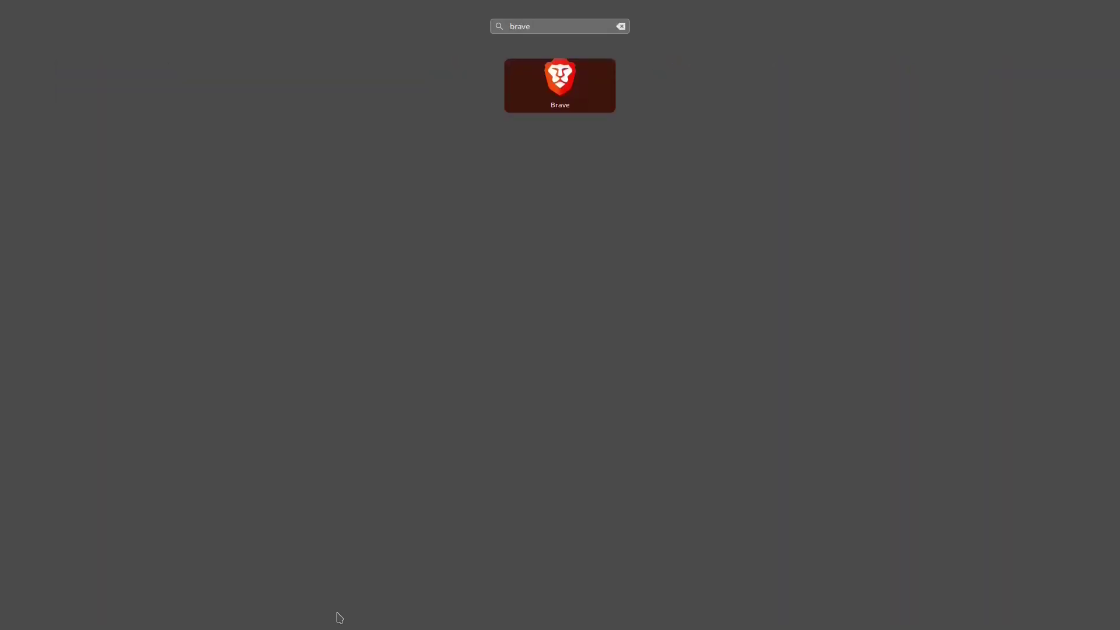
Launch Brave and scroll the lightpad repository down to the README screenshot, then hide it.
key(Return)
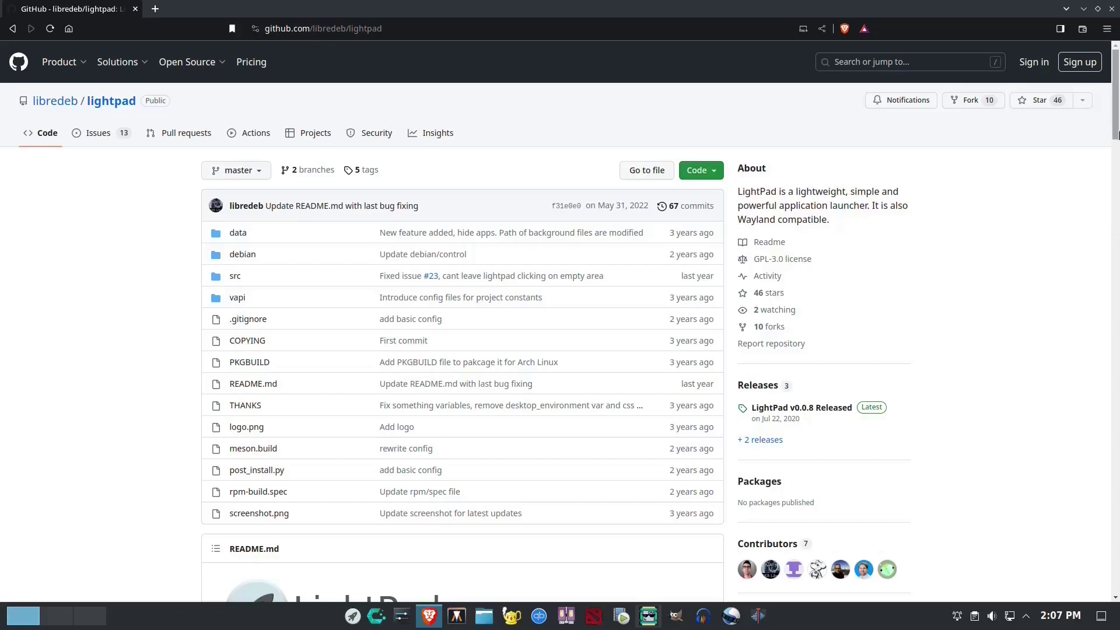
drag(1116, 135, 1116, 215)
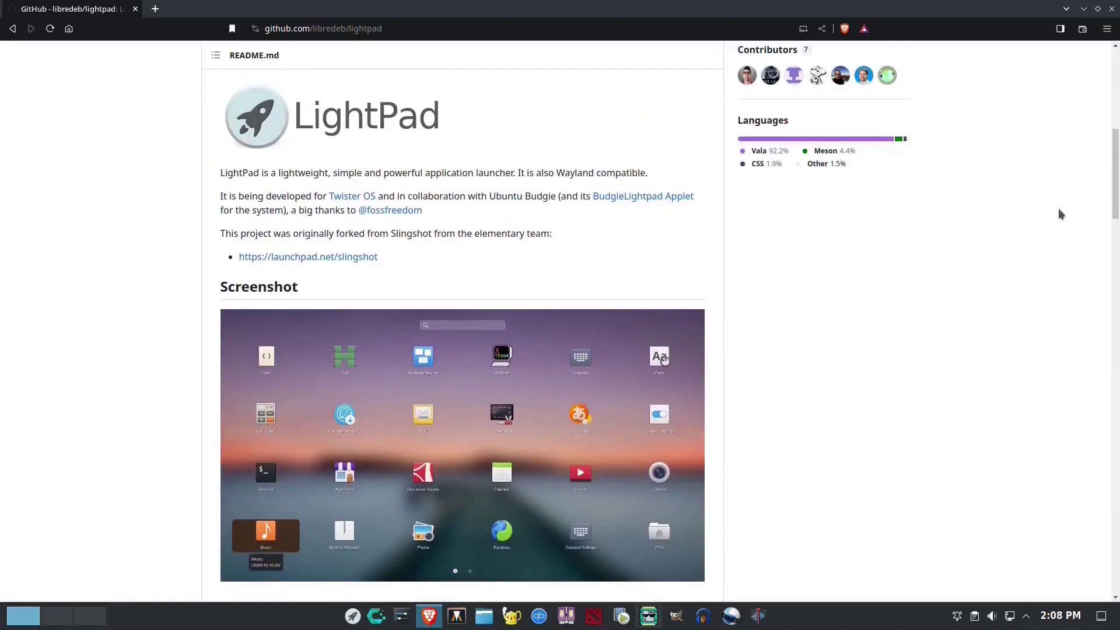
key(super+d)
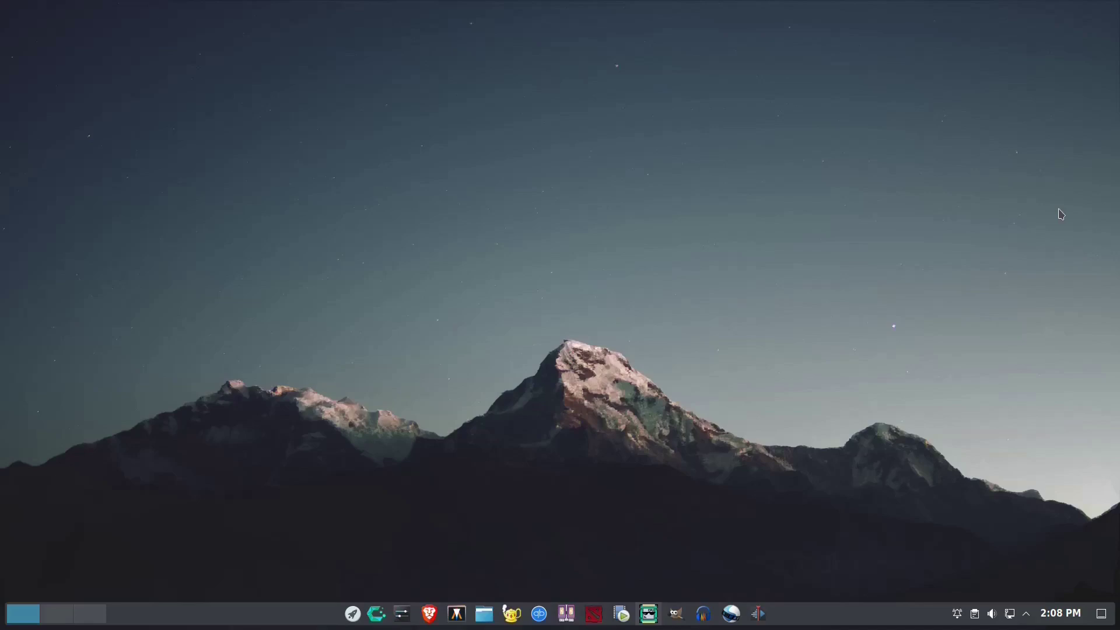